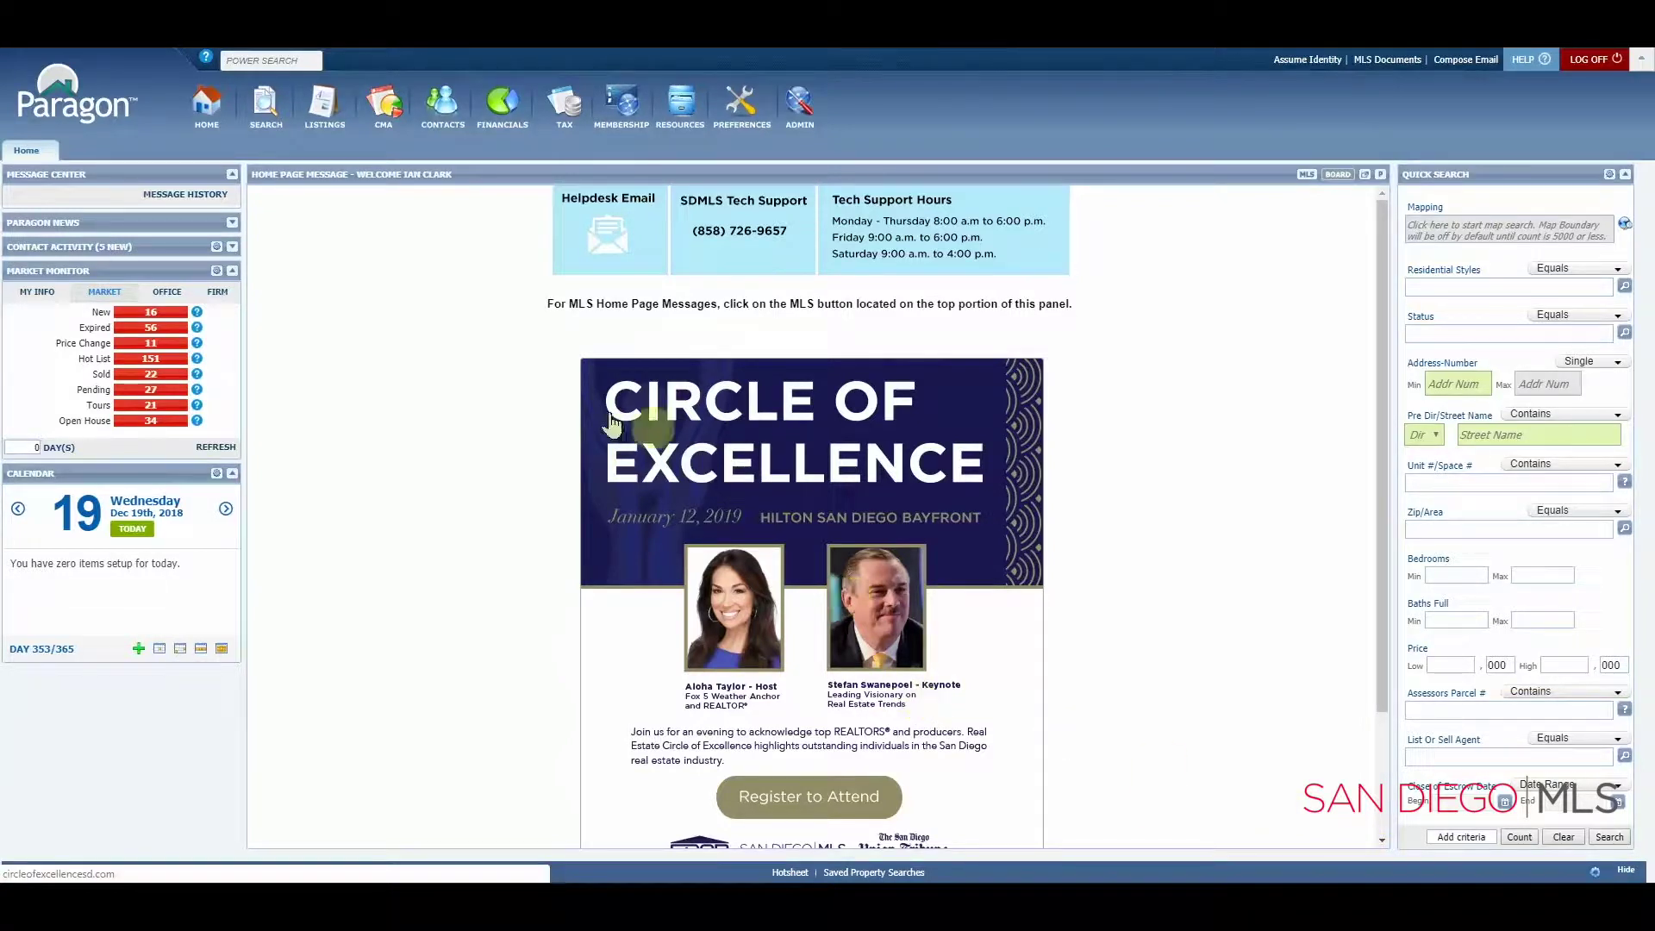
# Step: Start a new Residential search and scroll down to the Remarks field in Additional Criteria
pyautogui.click(267, 120)
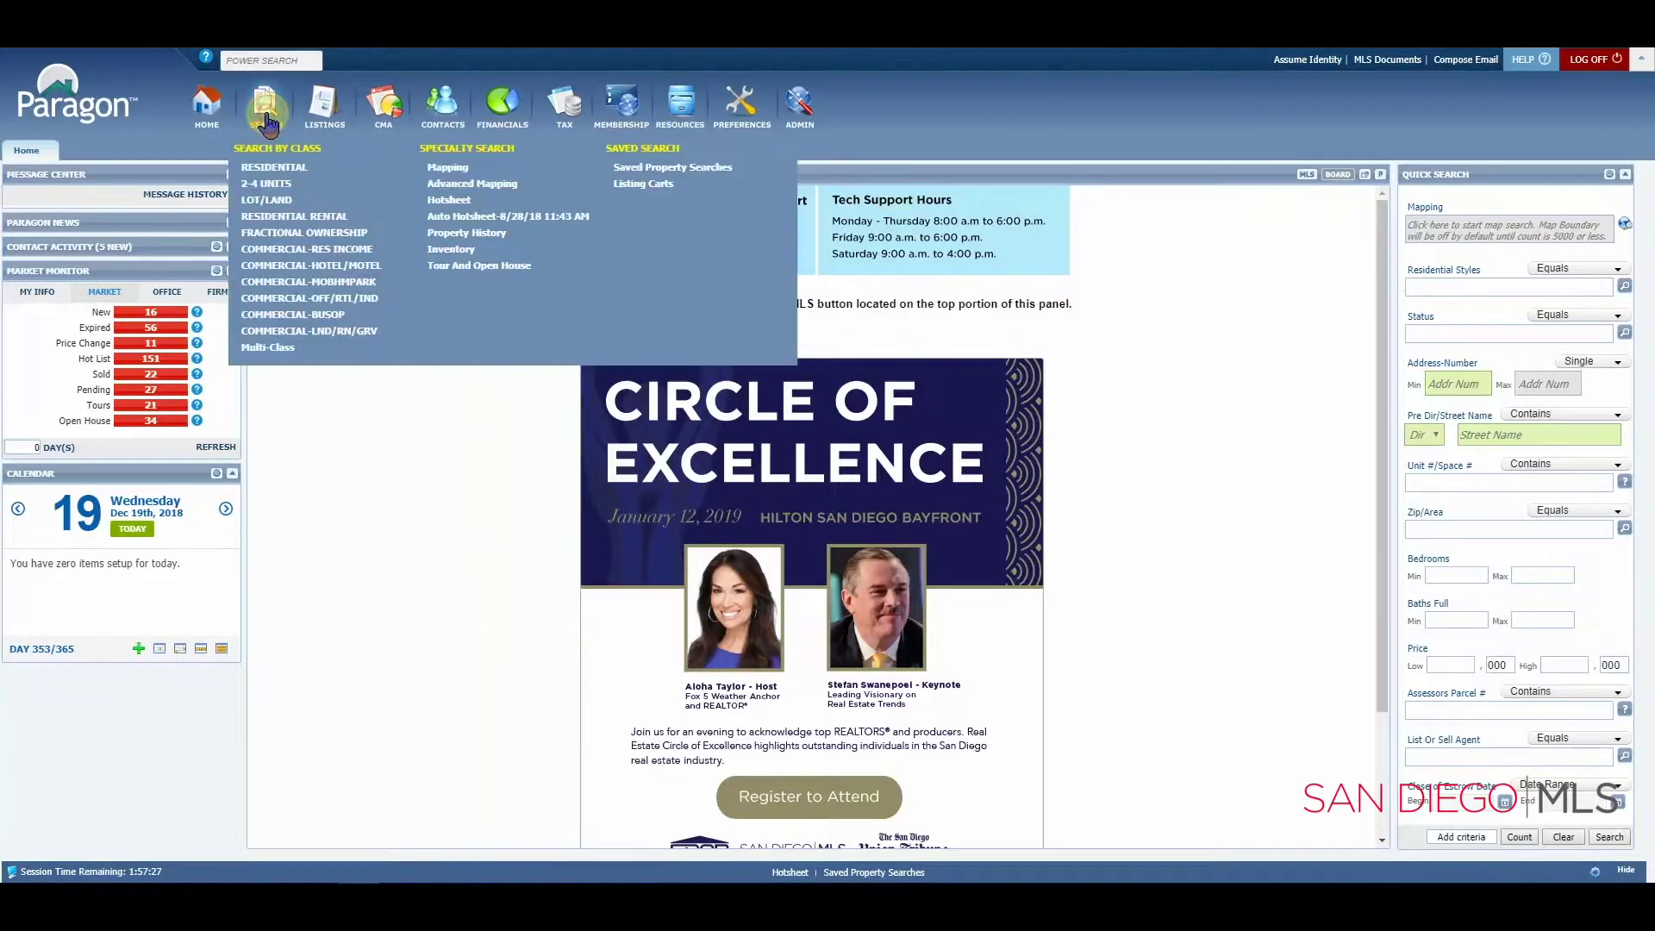
pyautogui.click(267, 168)
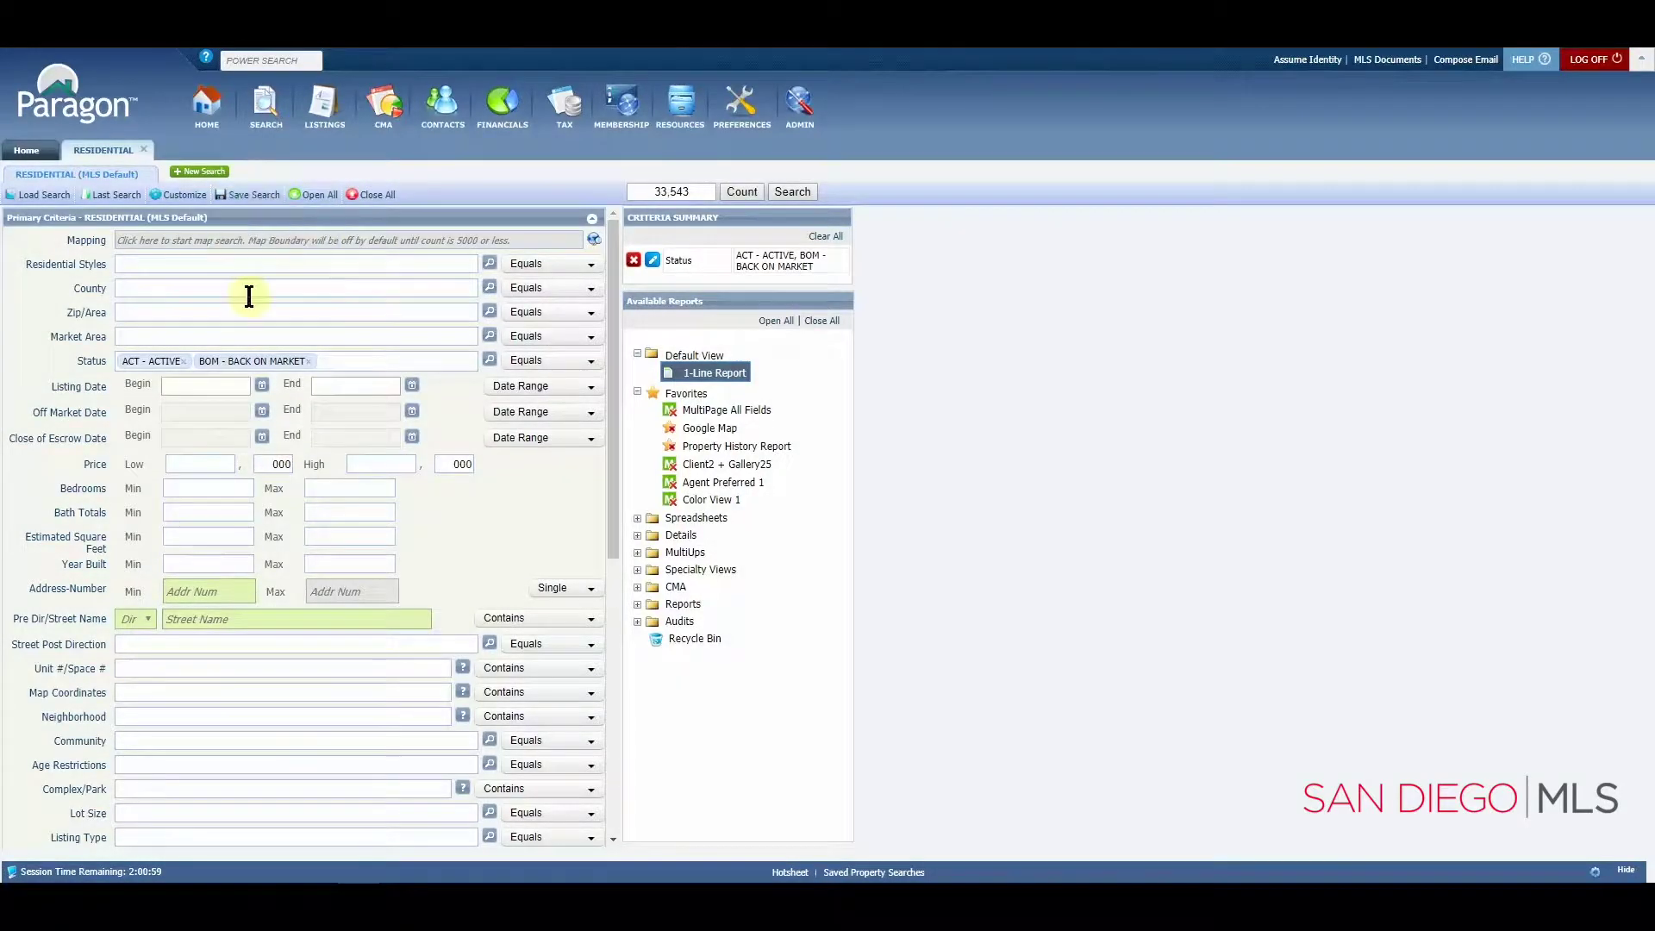
pyautogui.scroll(-4, 303, 308)
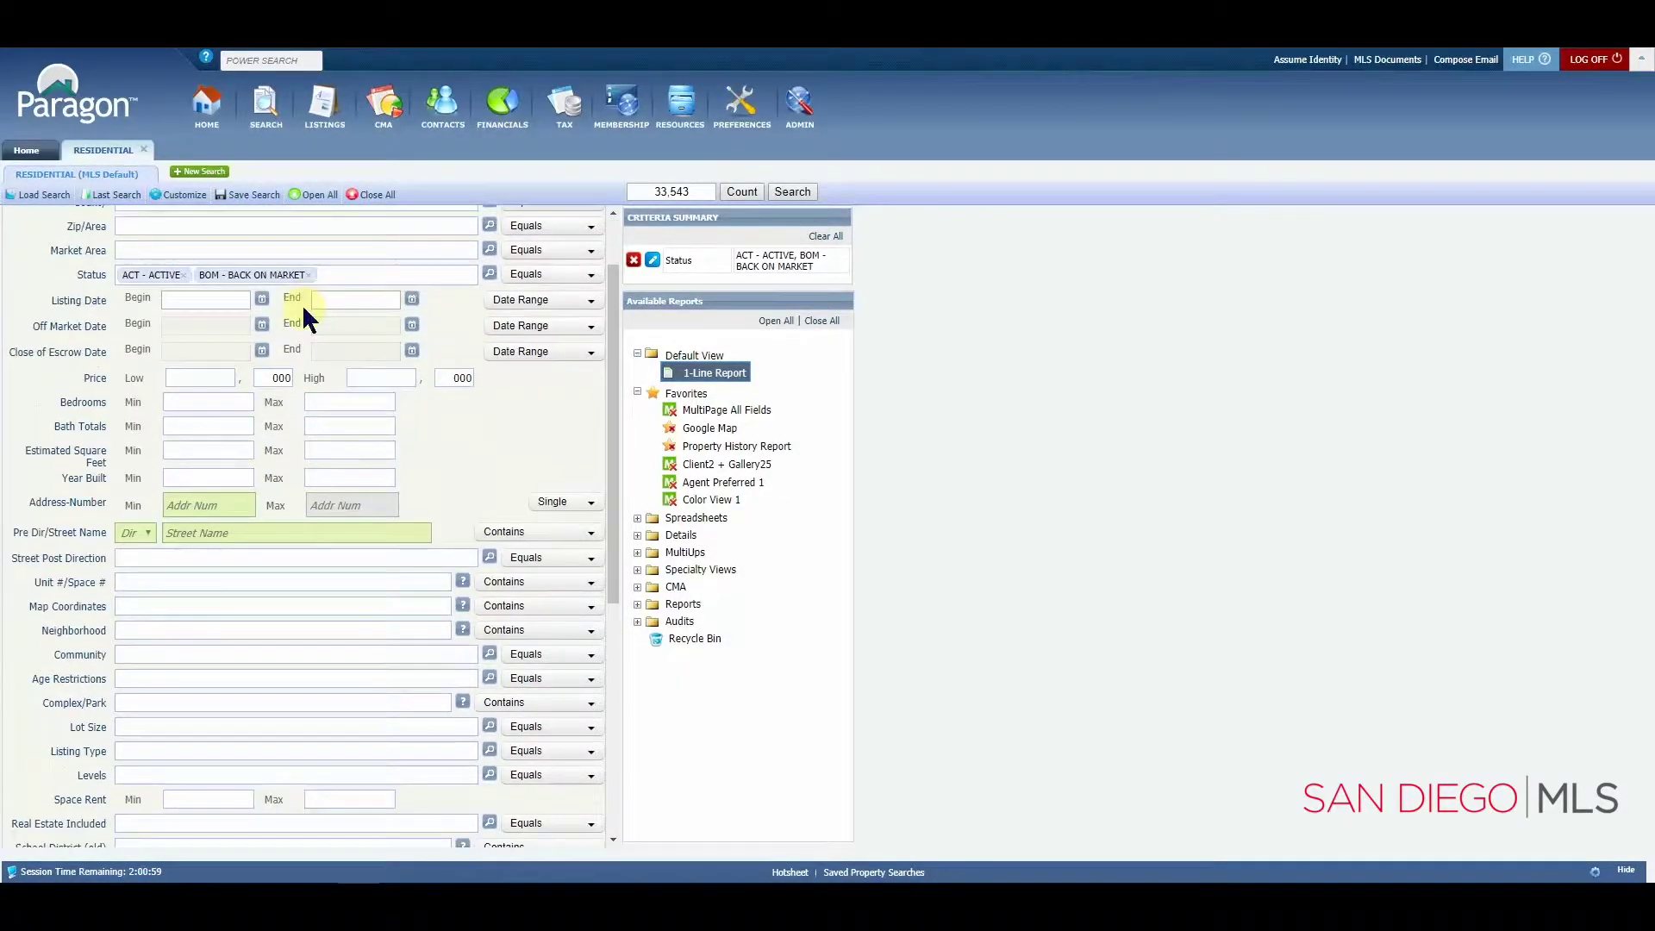
pyautogui.scroll(-2, 355, 421)
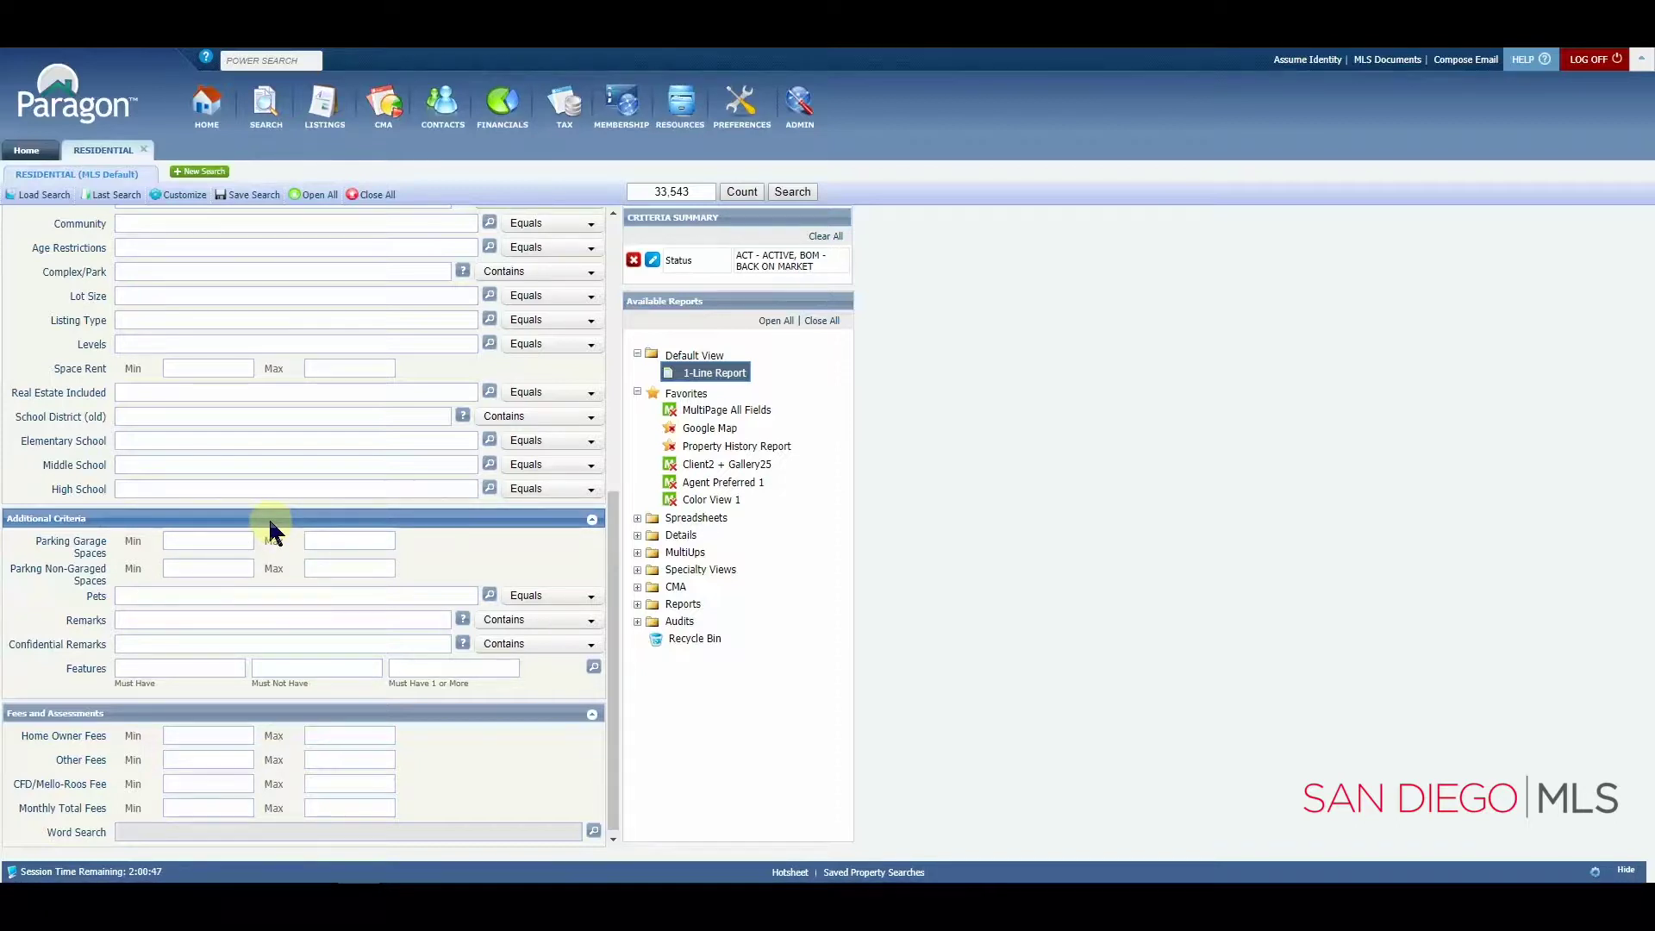
pyautogui.click(155, 621)
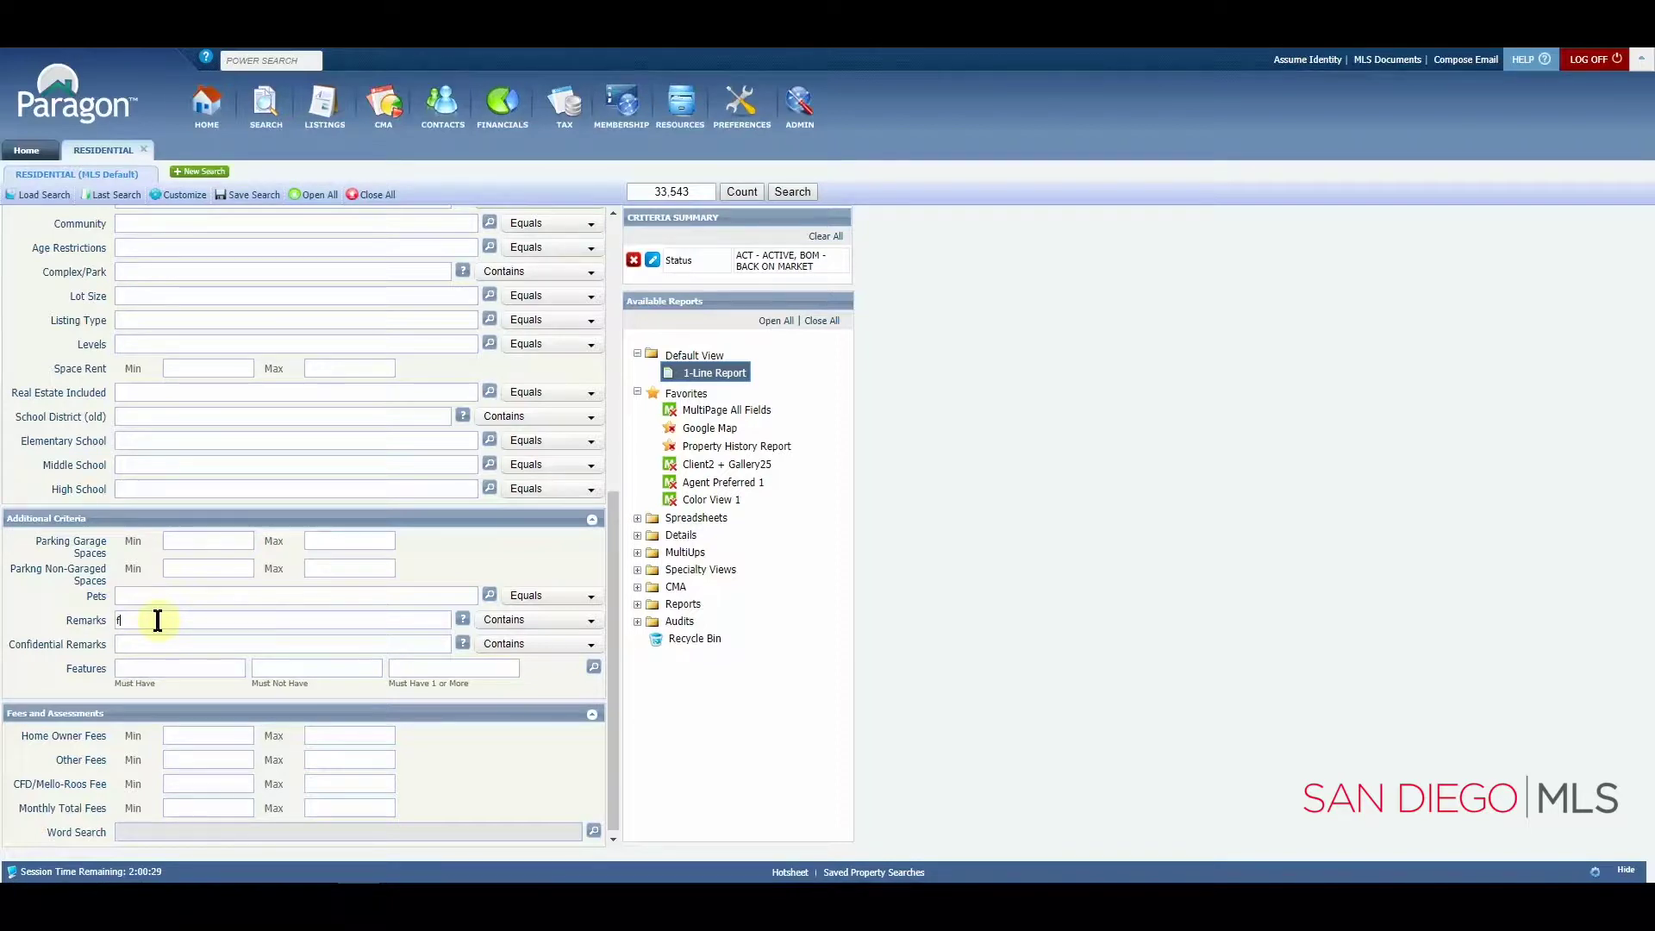
# Step: Add fixer and tlc as Remarks keyword tags
pyautogui.write('er')
pyautogui.press('Tab')
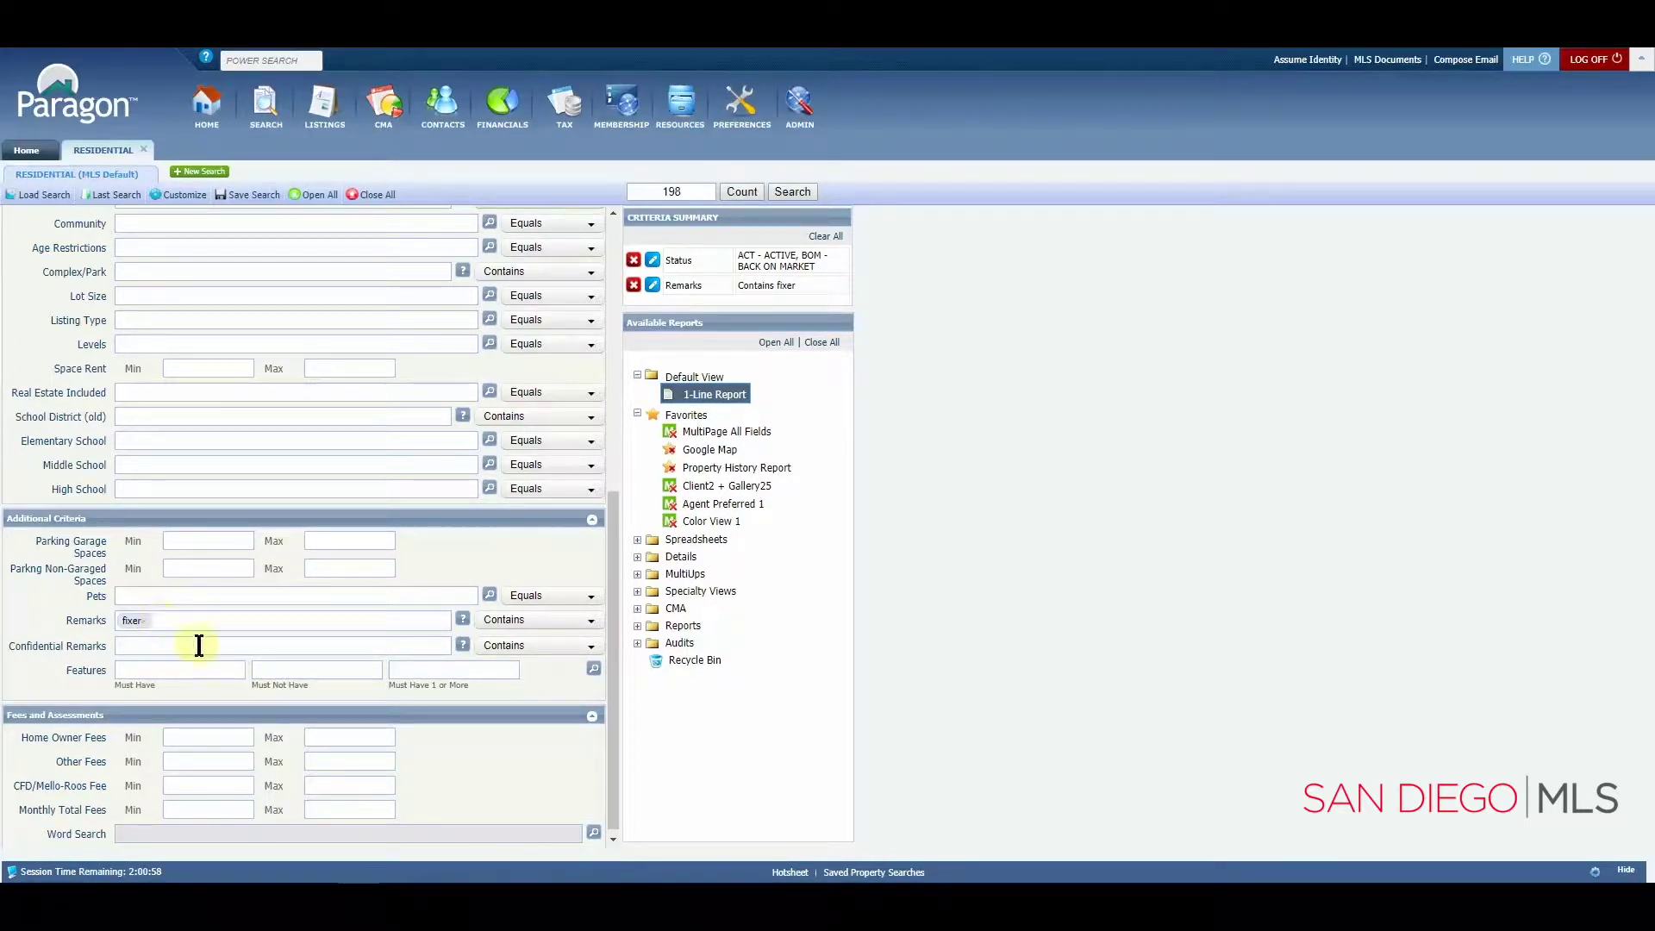
pyautogui.click(123, 628)
pyautogui.write('lc')
pyautogui.press('Return')
# Step: Add hand as a third Remarks keyword, trimming the mistyped handyman entry down to hand
pyautogui.write('handyman')
pyautogui.press('BackSpace')
pyautogui.write('iman')
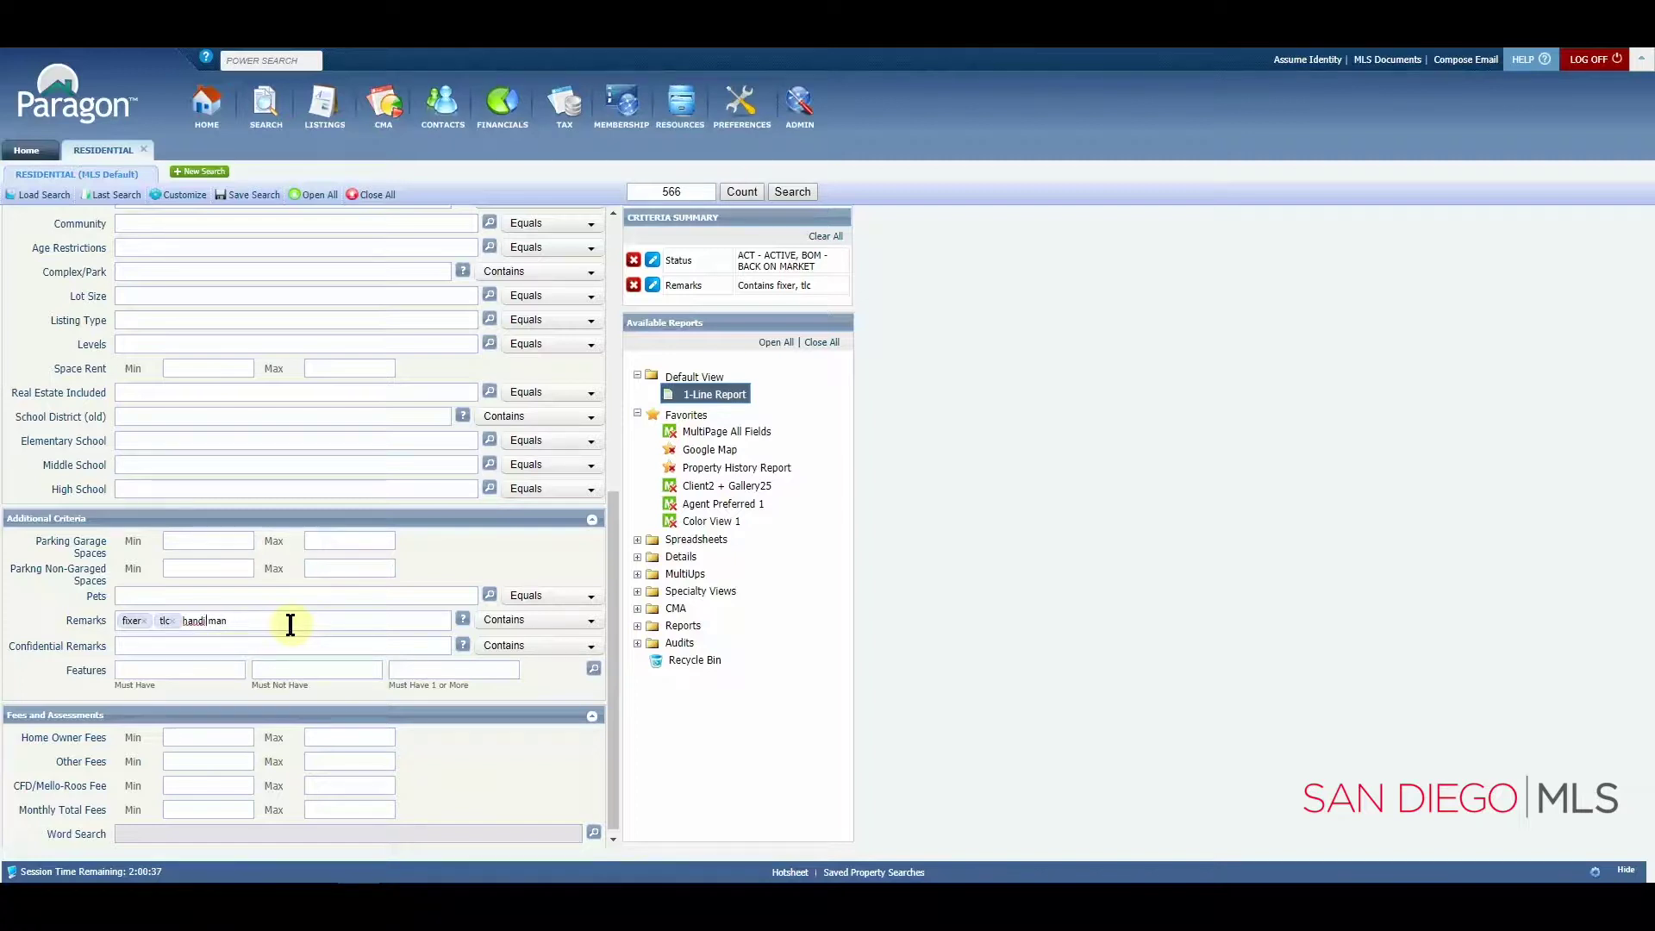
pyautogui.press('Delete')
pyautogui.press('BackSpace')
pyautogui.press('Delete')
pyautogui.press('Delete')
pyautogui.press(',')
# Step: Set Zip/Area to 92104 - NORTH PARK and run the search, listing three results
pyautogui.scroll(1, 235, 385)
pyautogui.scroll(3, 235, 386)
pyautogui.scroll(4, 181, 384)
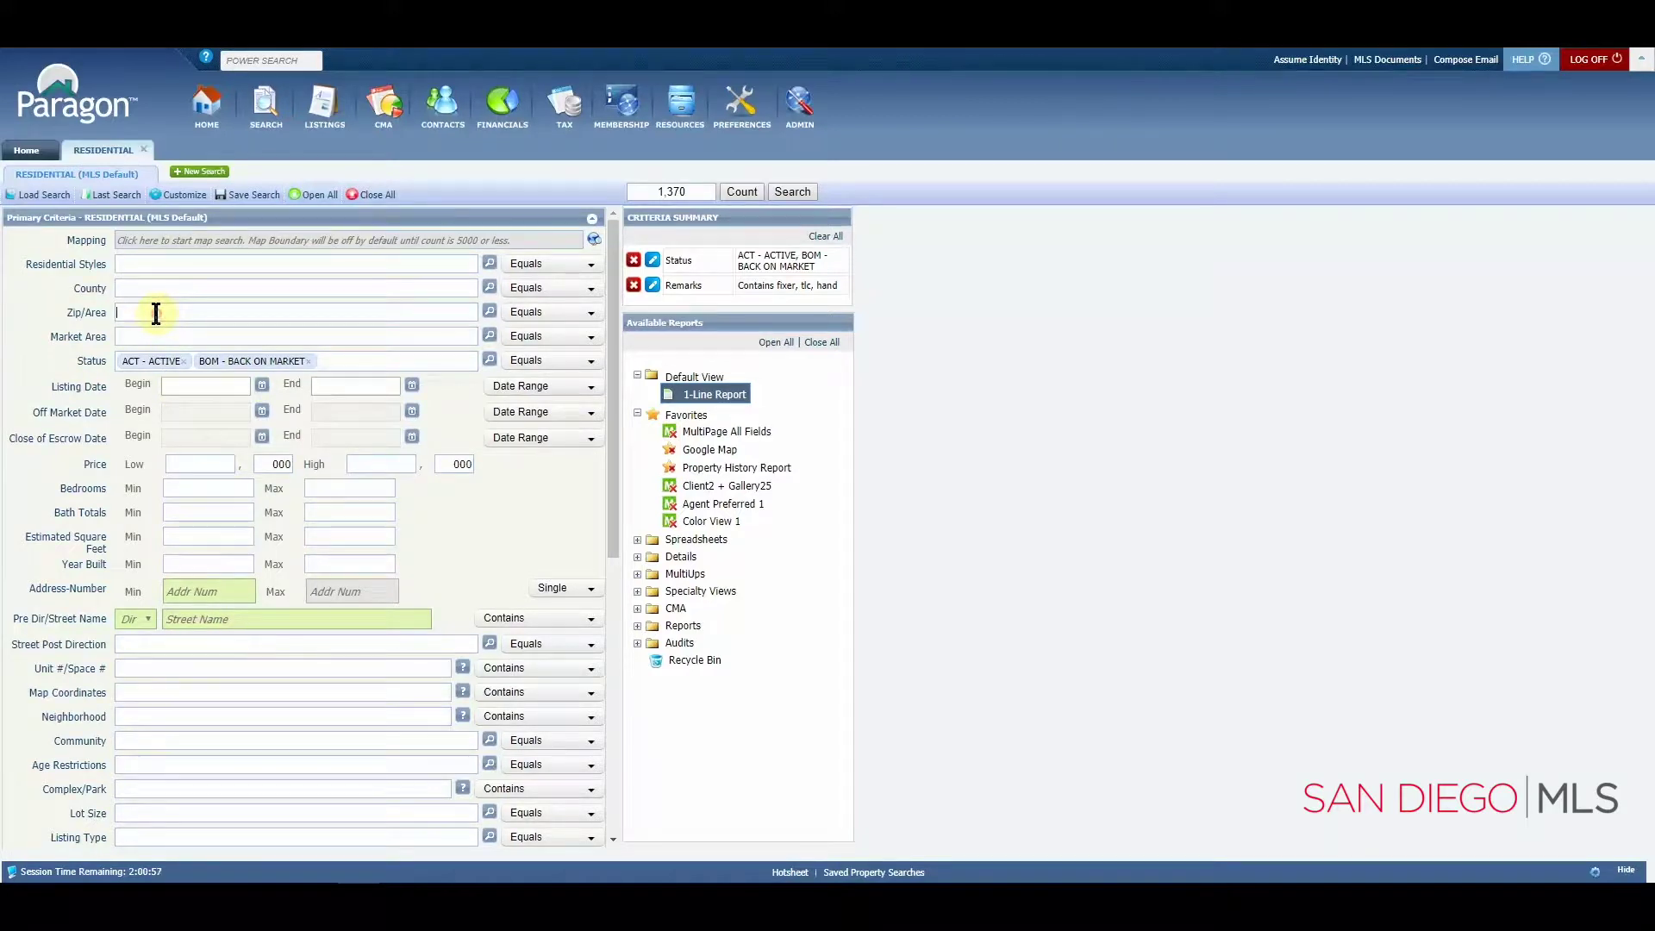
pyautogui.click(156, 313)
pyautogui.write('92104')
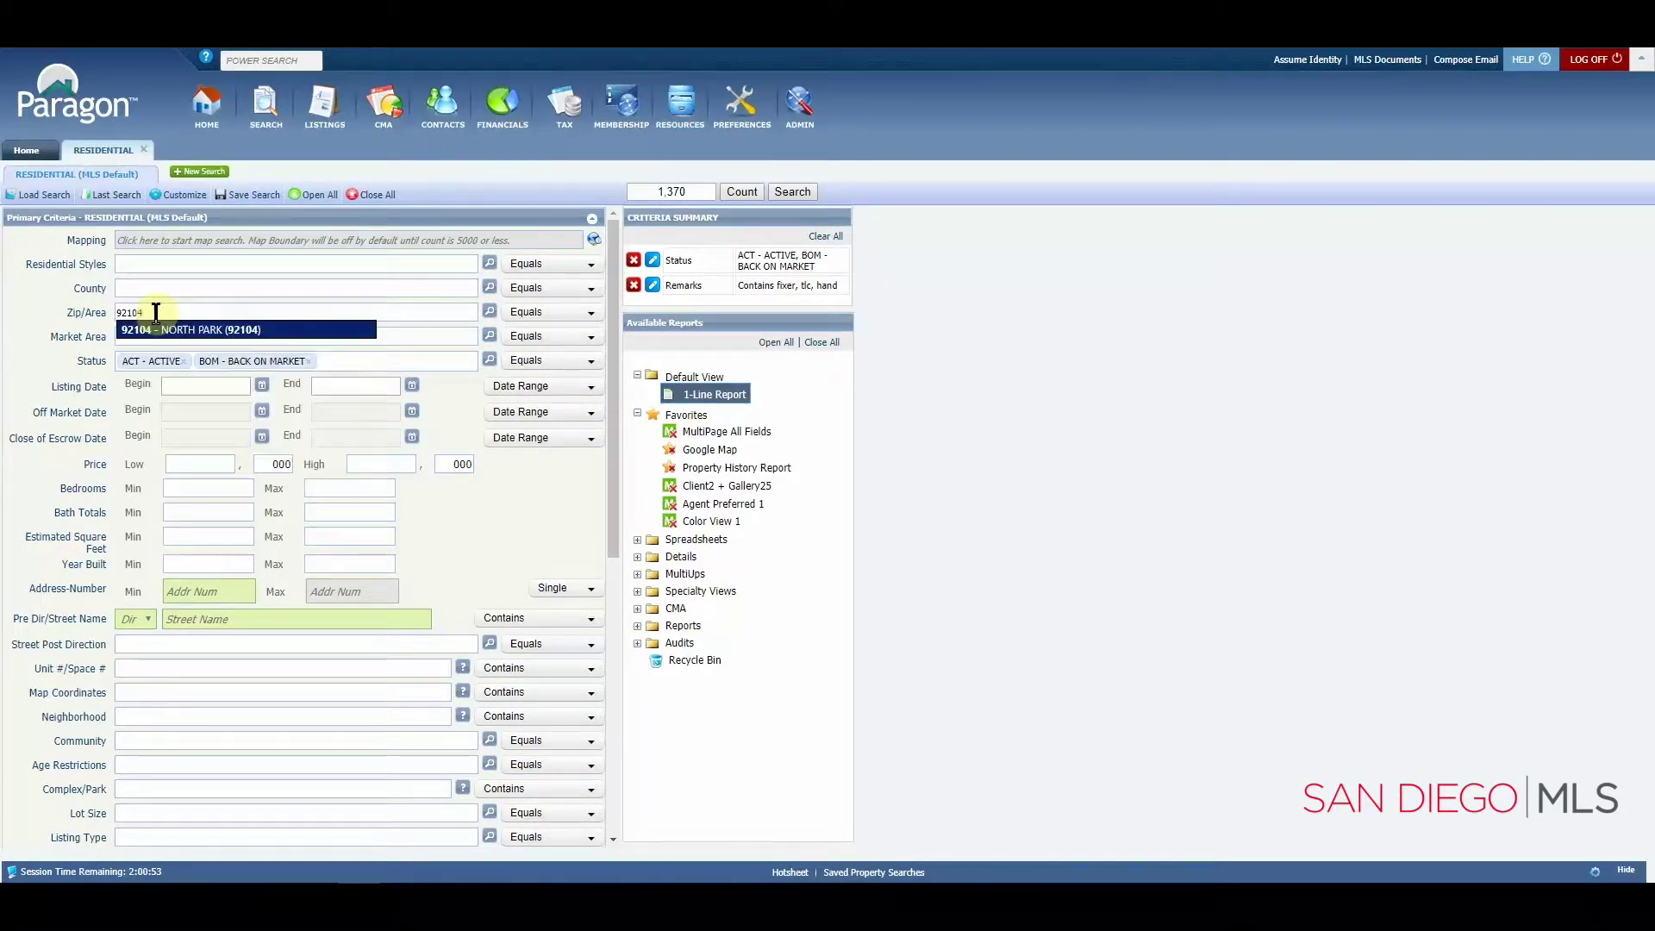
pyautogui.press('Return')
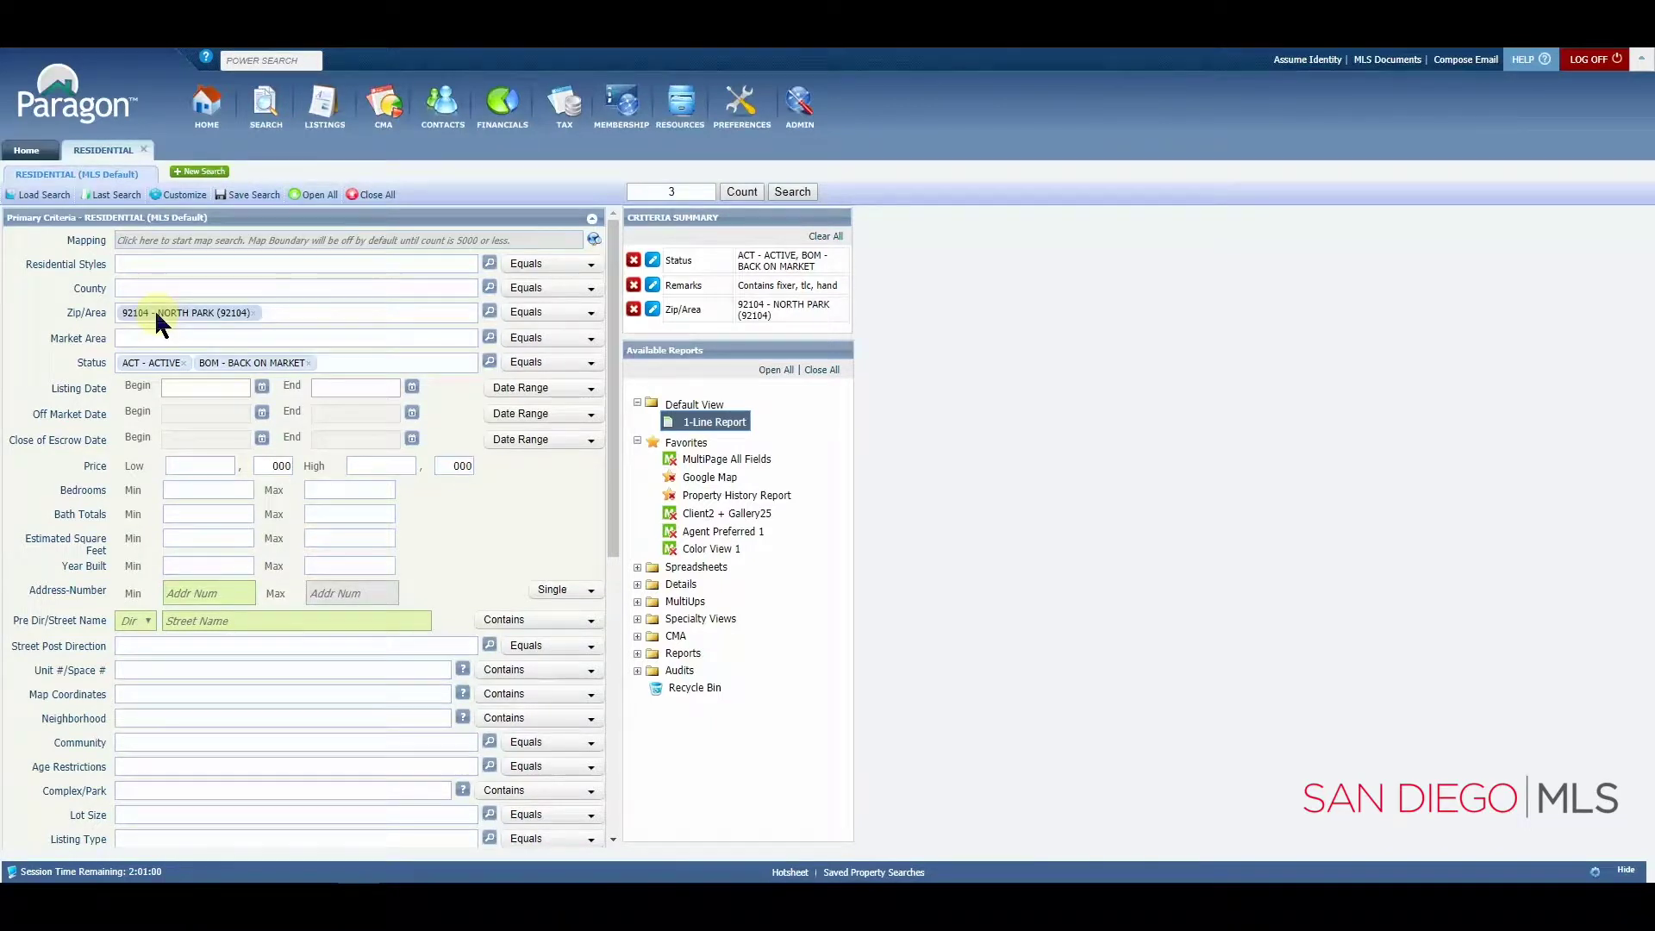
pyautogui.click(792, 191)
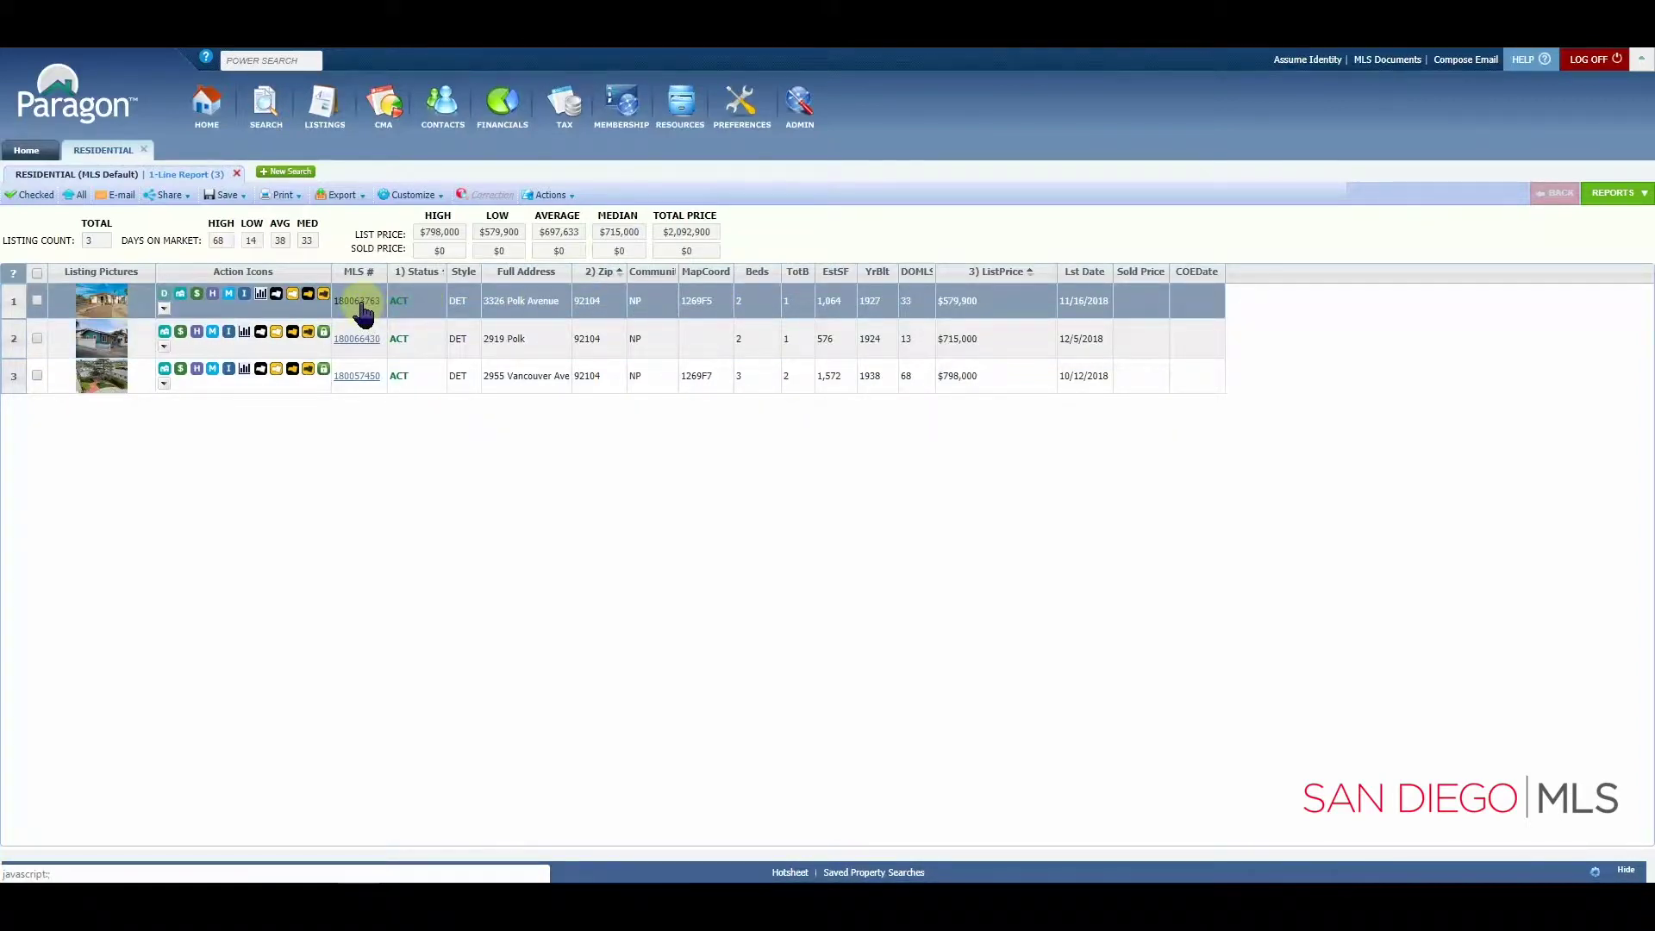
# Step: Step through the detail reports of listings 1, 2 and 3, then return to the Residential search tab
pyautogui.click(361, 302)
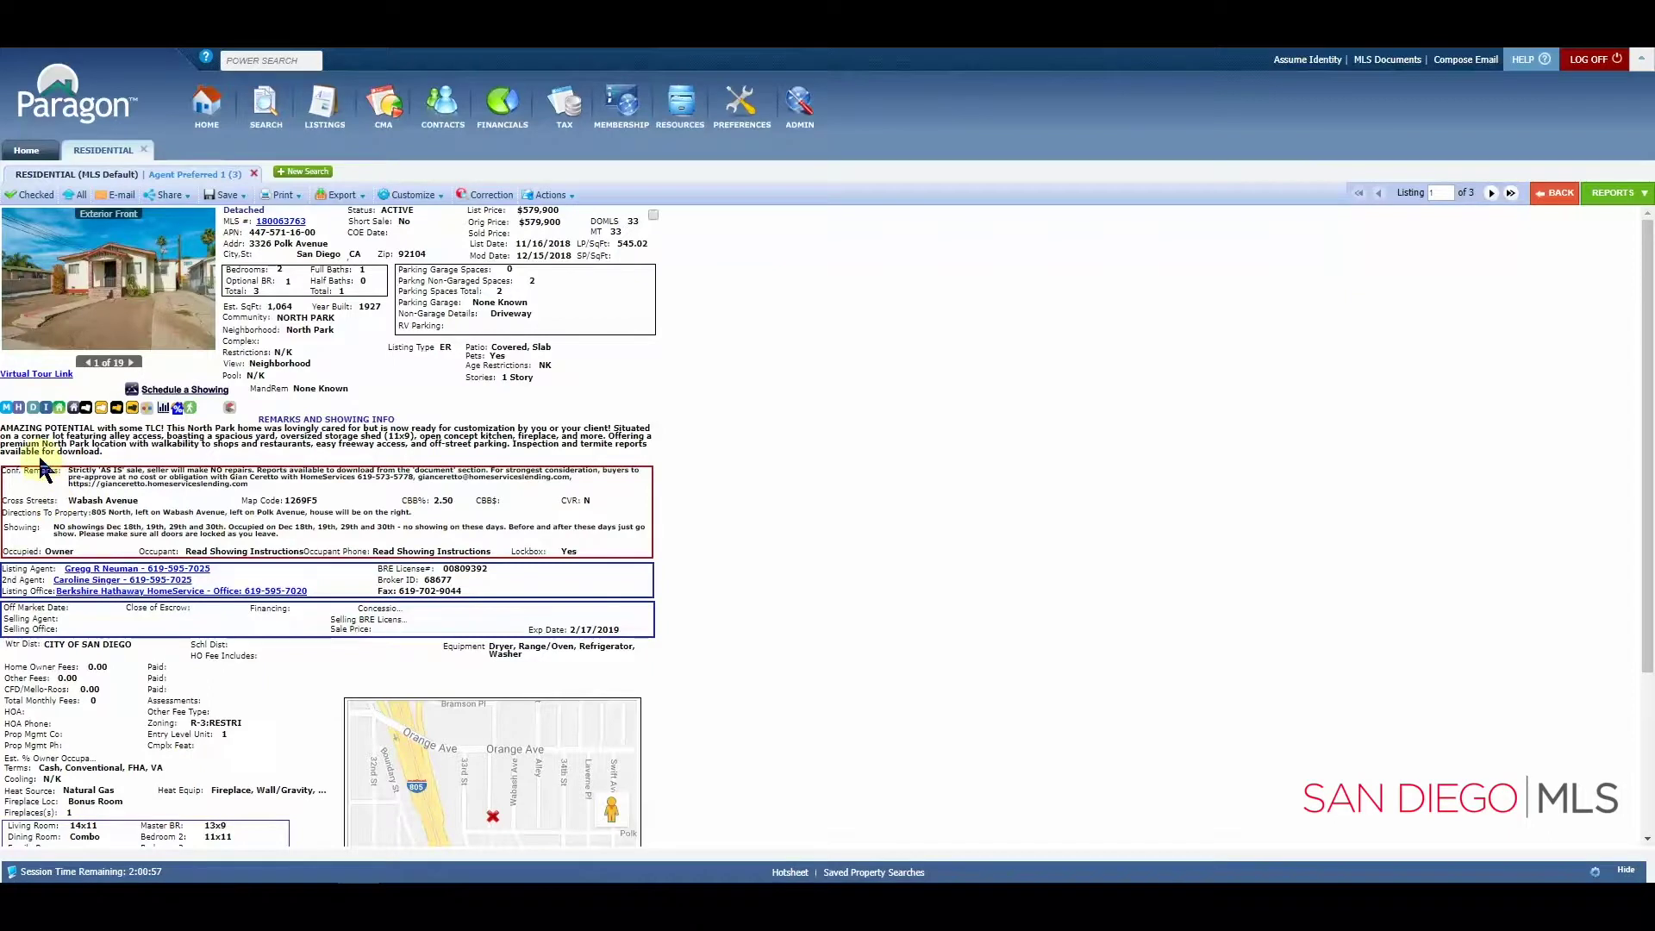
pyautogui.click(1491, 194)
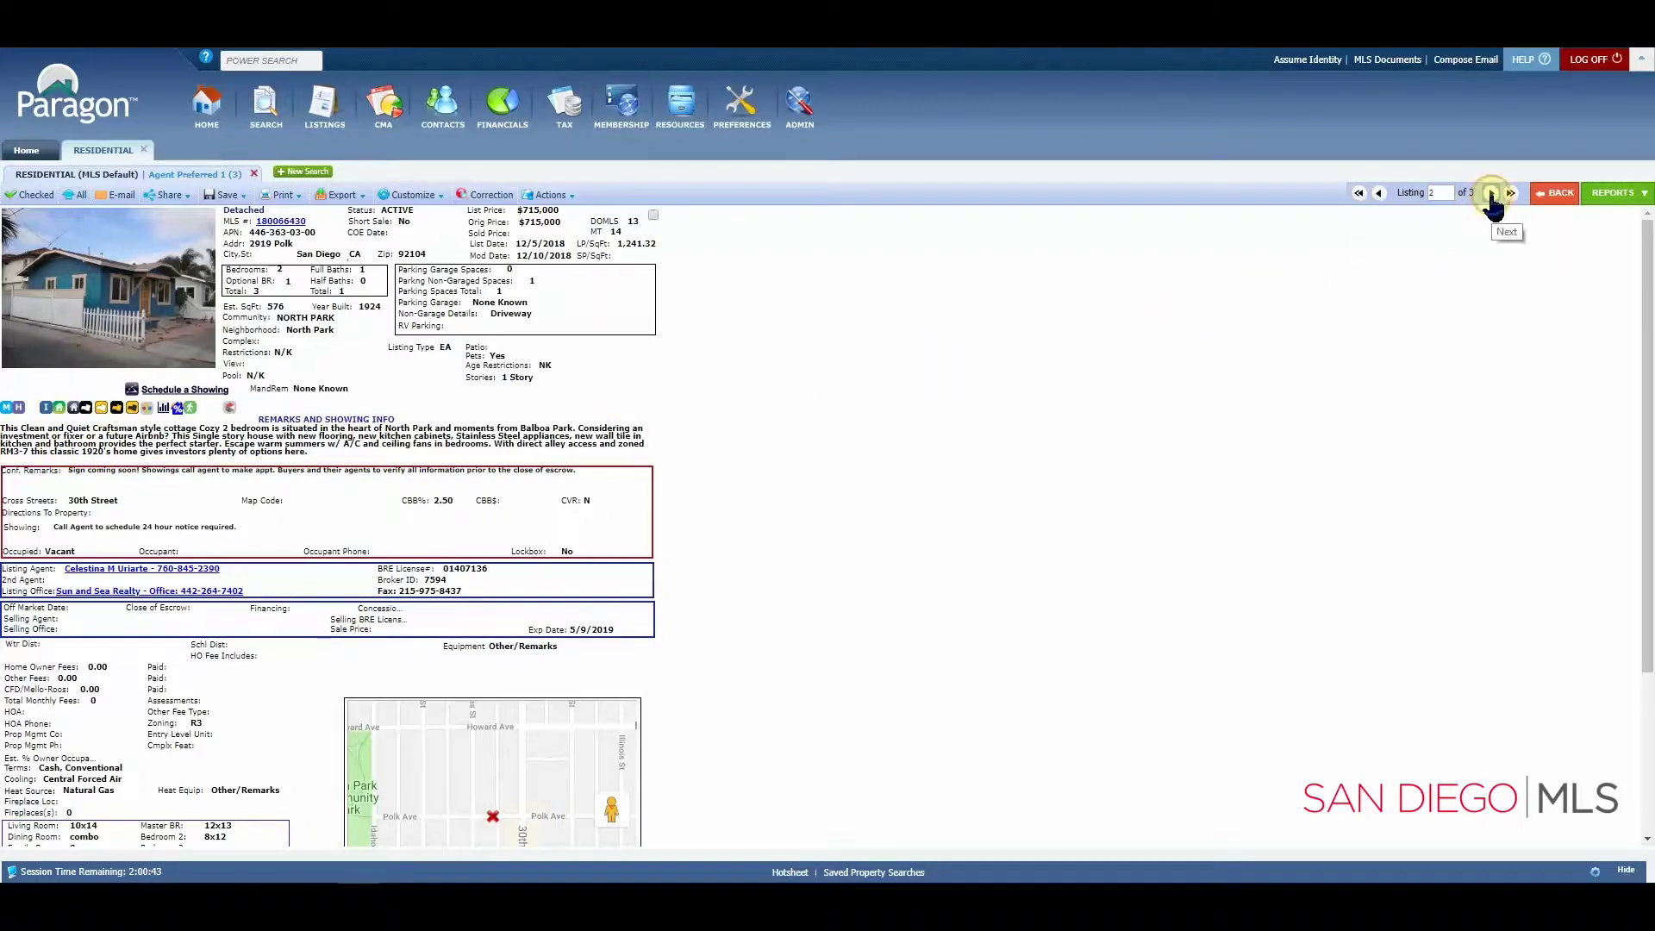
pyautogui.click(1491, 199)
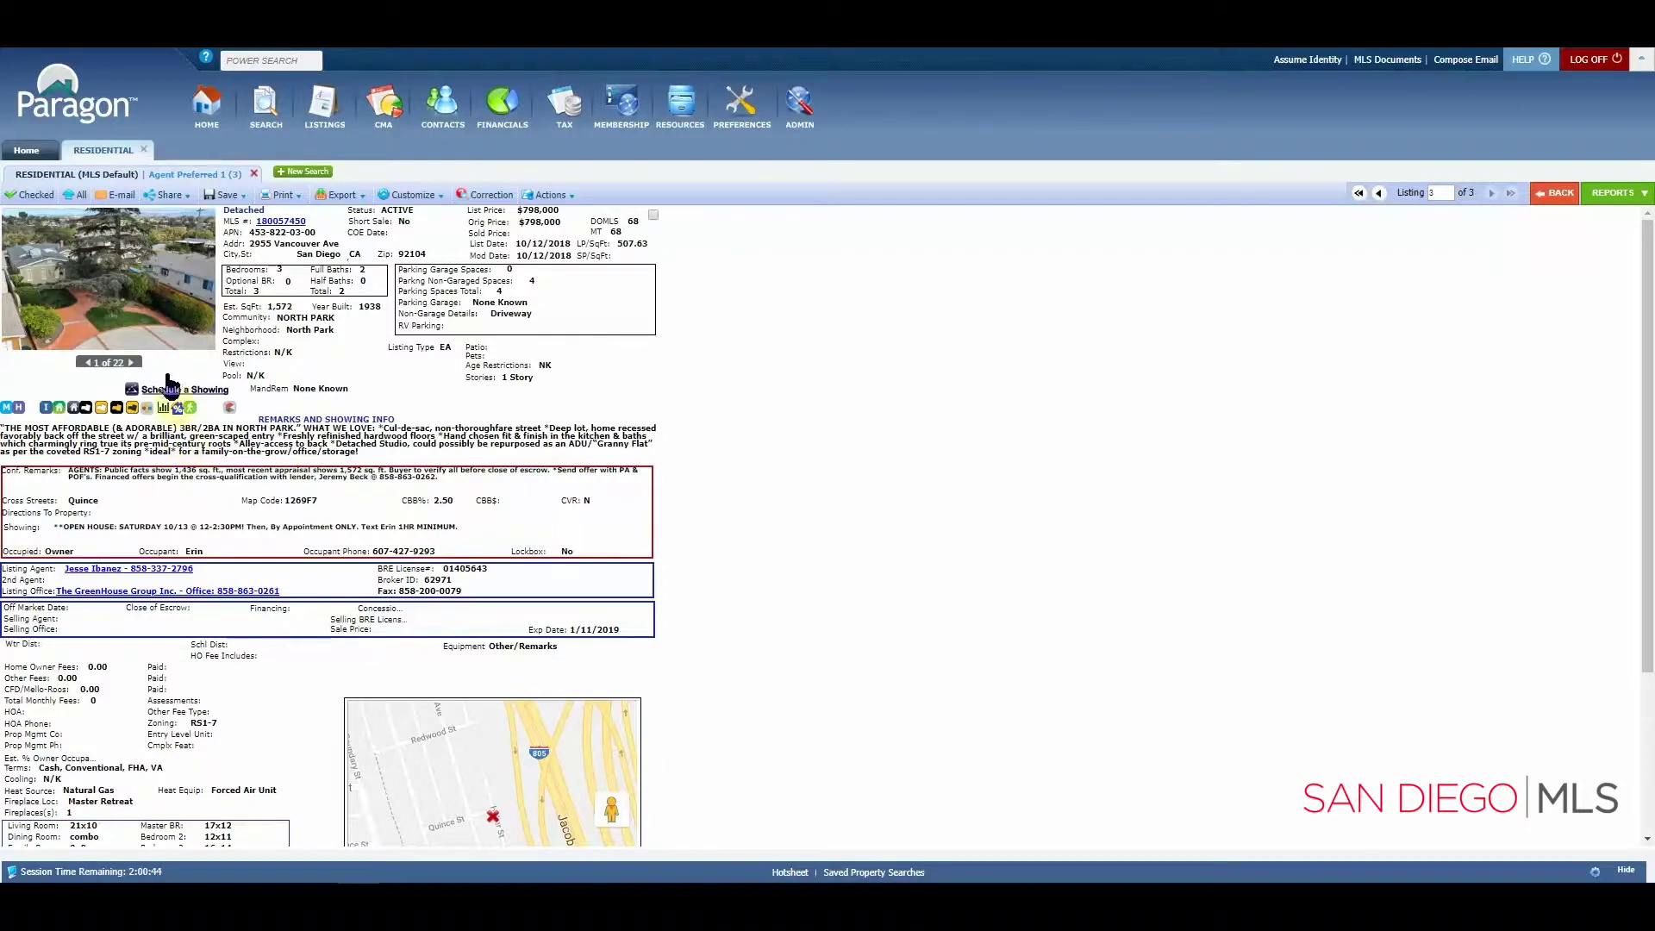
pyautogui.click(115, 177)
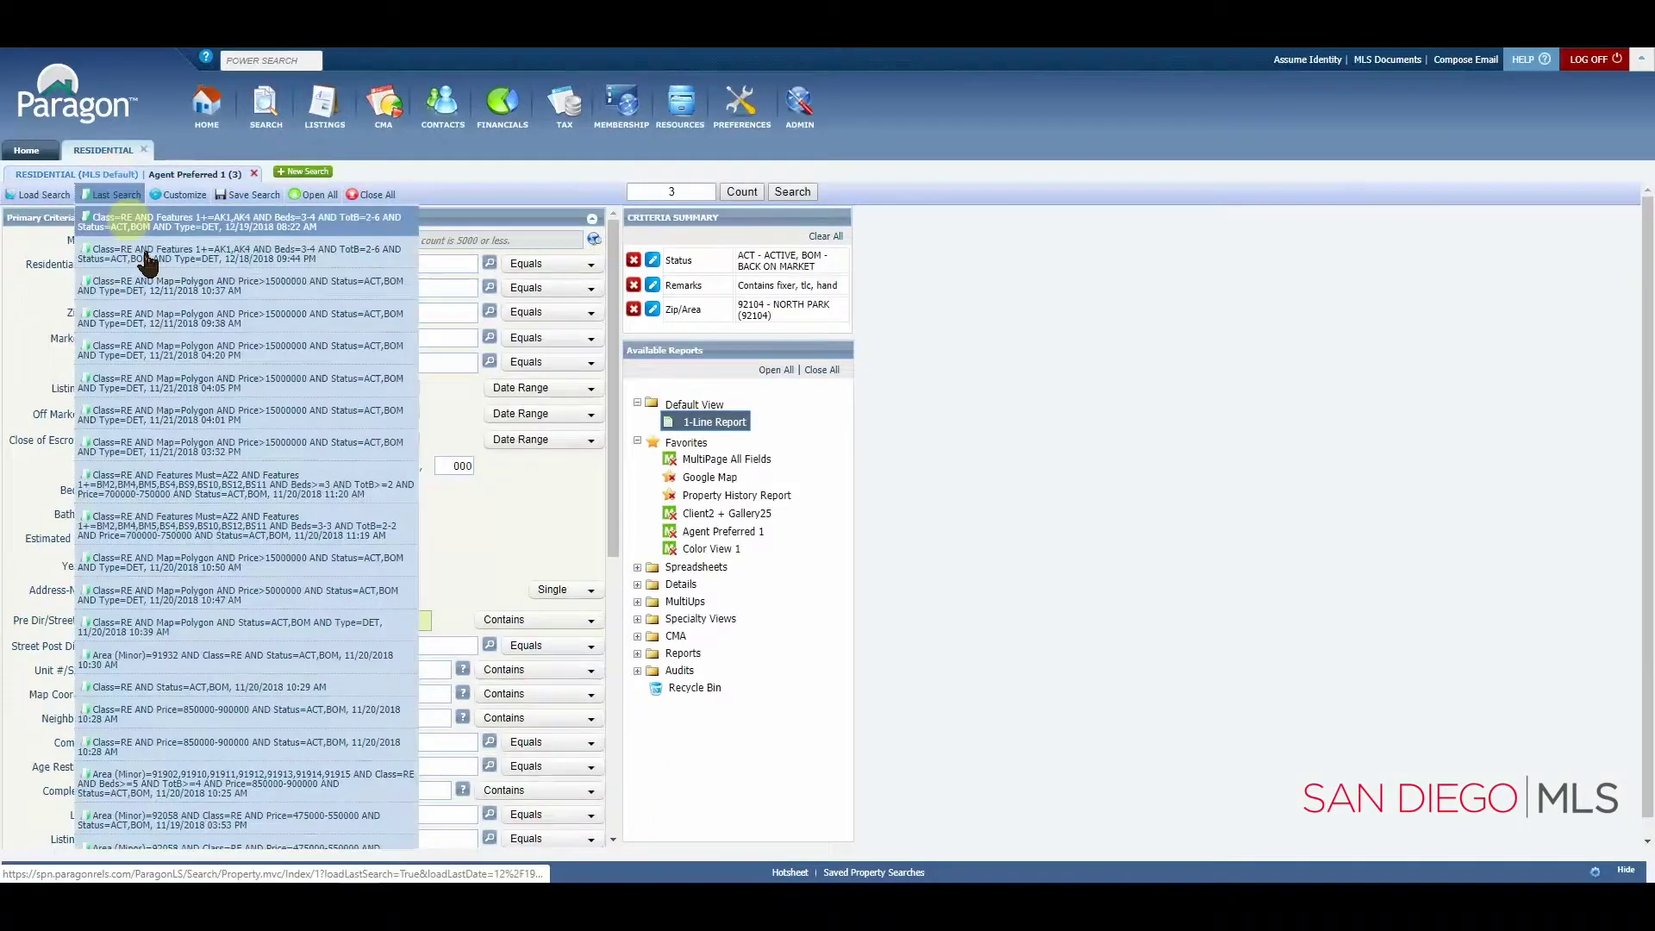
# Step: Scroll down to Additional Criteria and click into the Features 'Must Have 1 or More' box
pyautogui.scroll(-6, 404, 511)
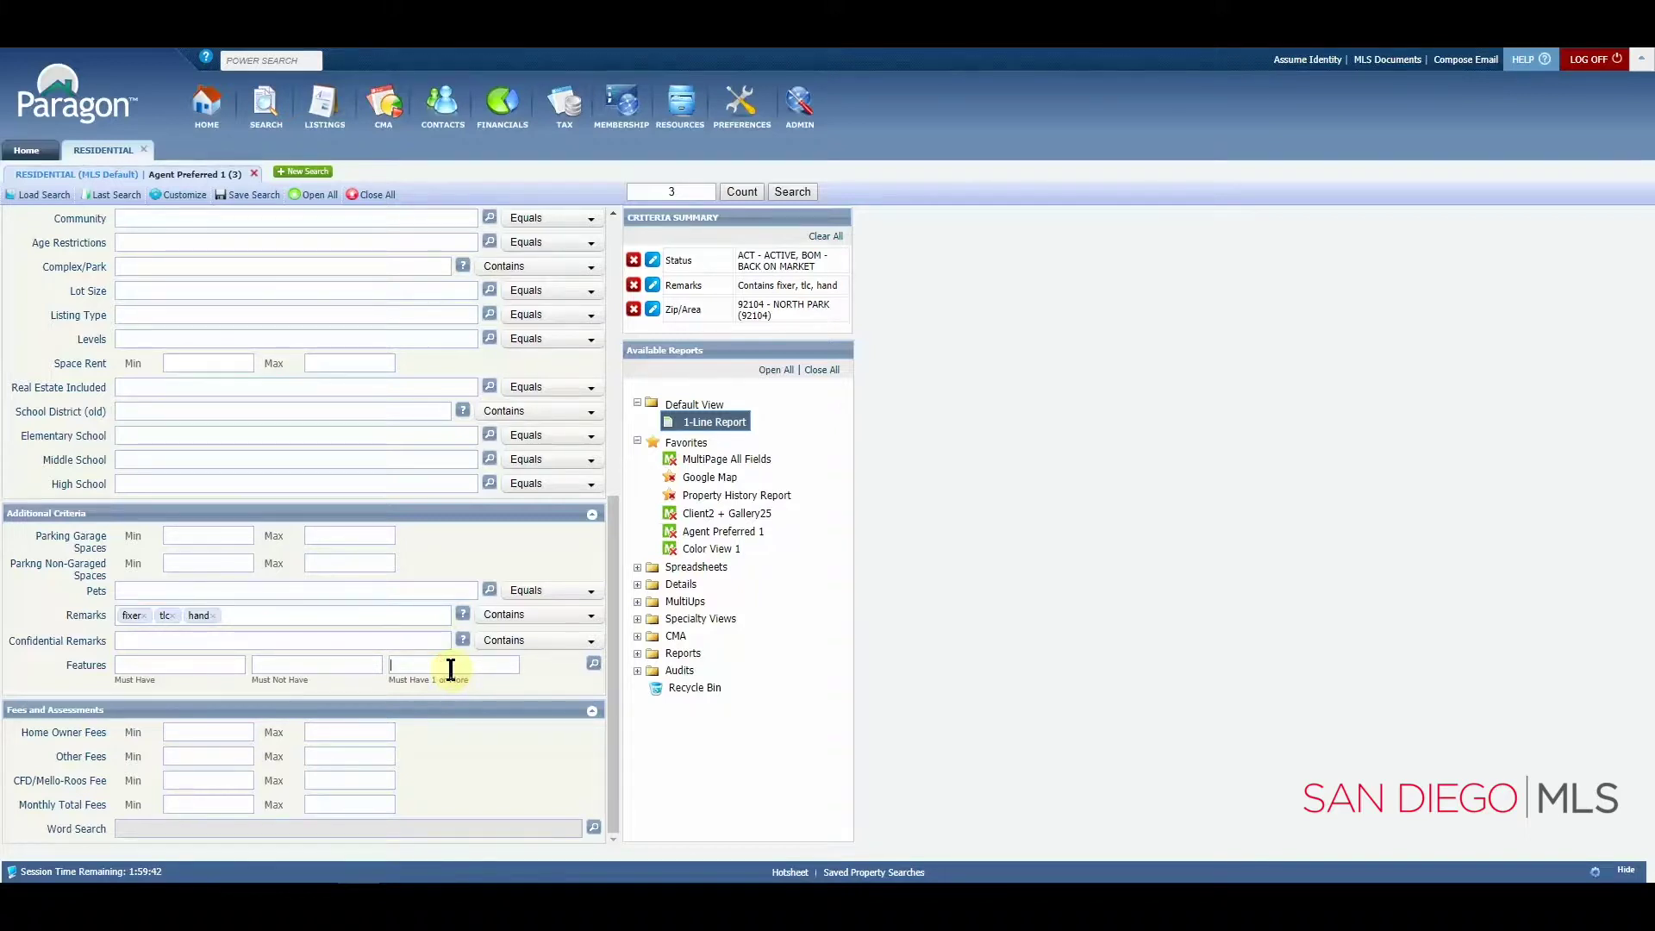
pyautogui.click(451, 669)
# Step: Type pool into Features, clear it, and show the full feature code list from AA1 - Grove
pyautogui.write('ool')
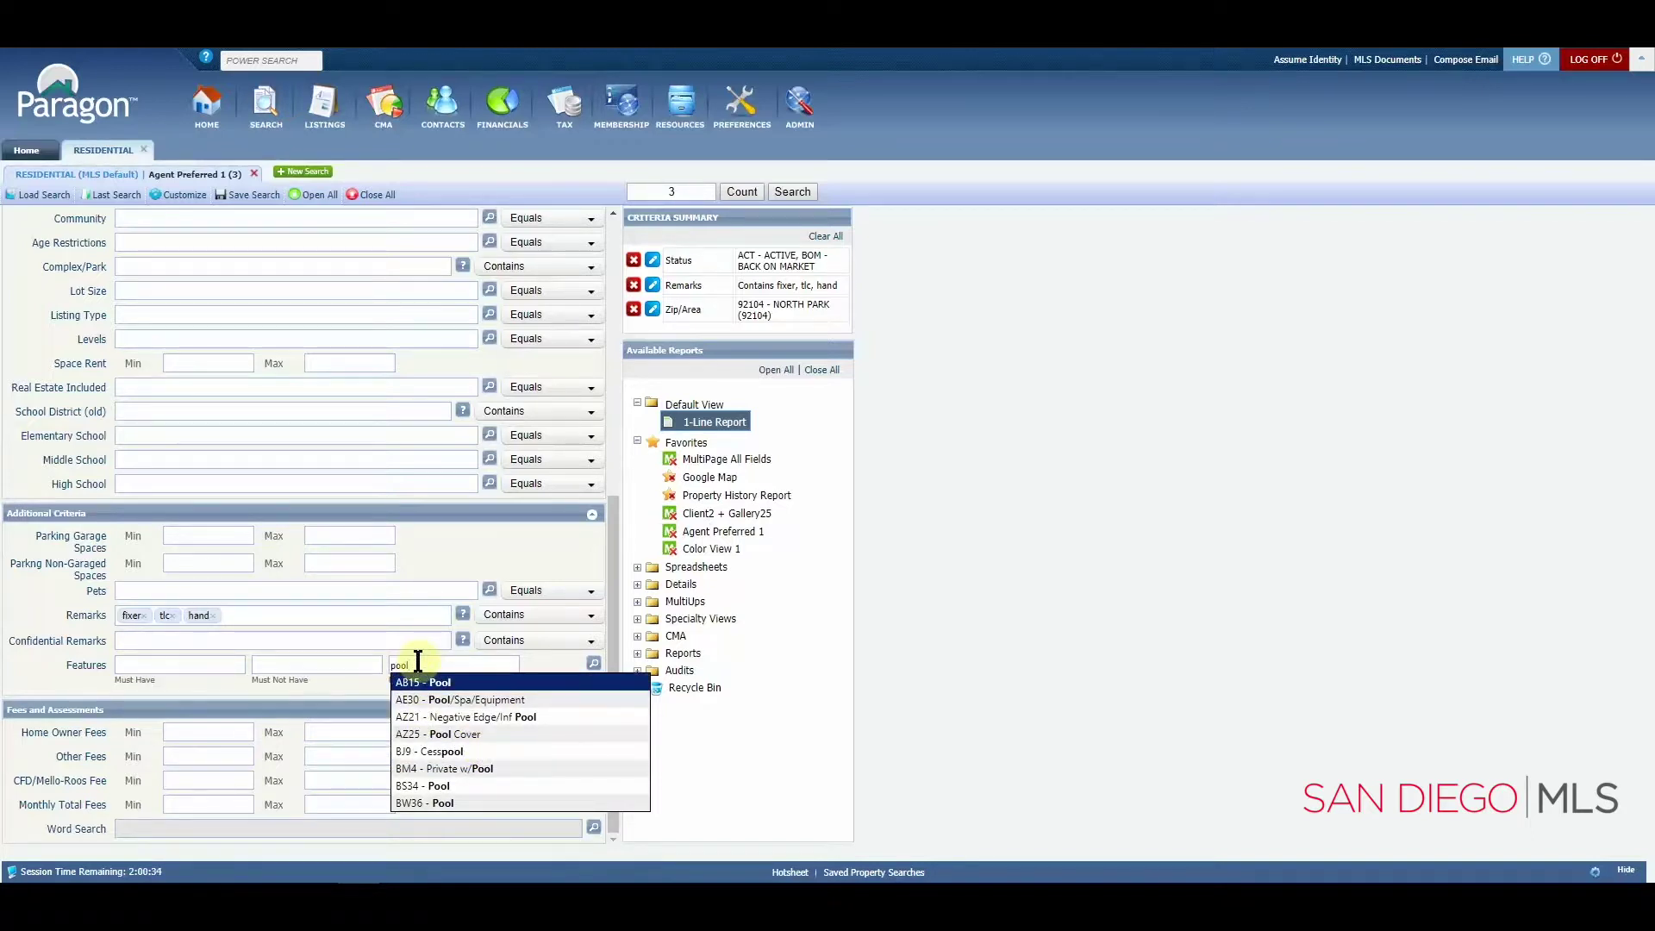
pyautogui.press('BackSpace')
pyautogui.press('BackSpace')
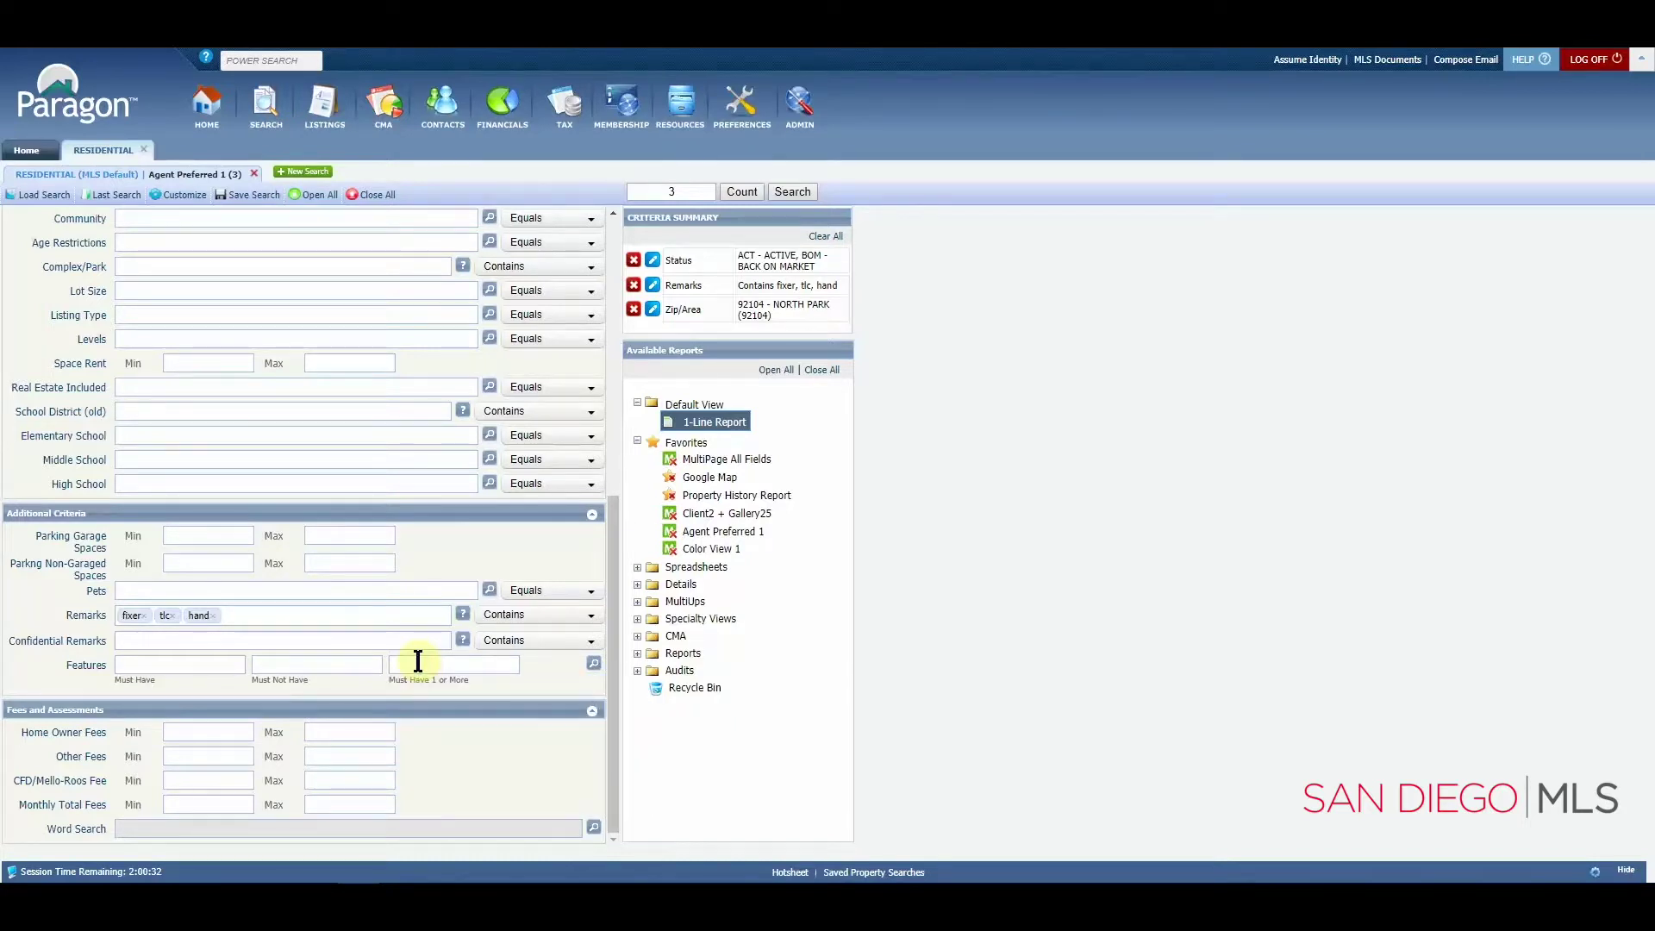
pyautogui.click(418, 661)
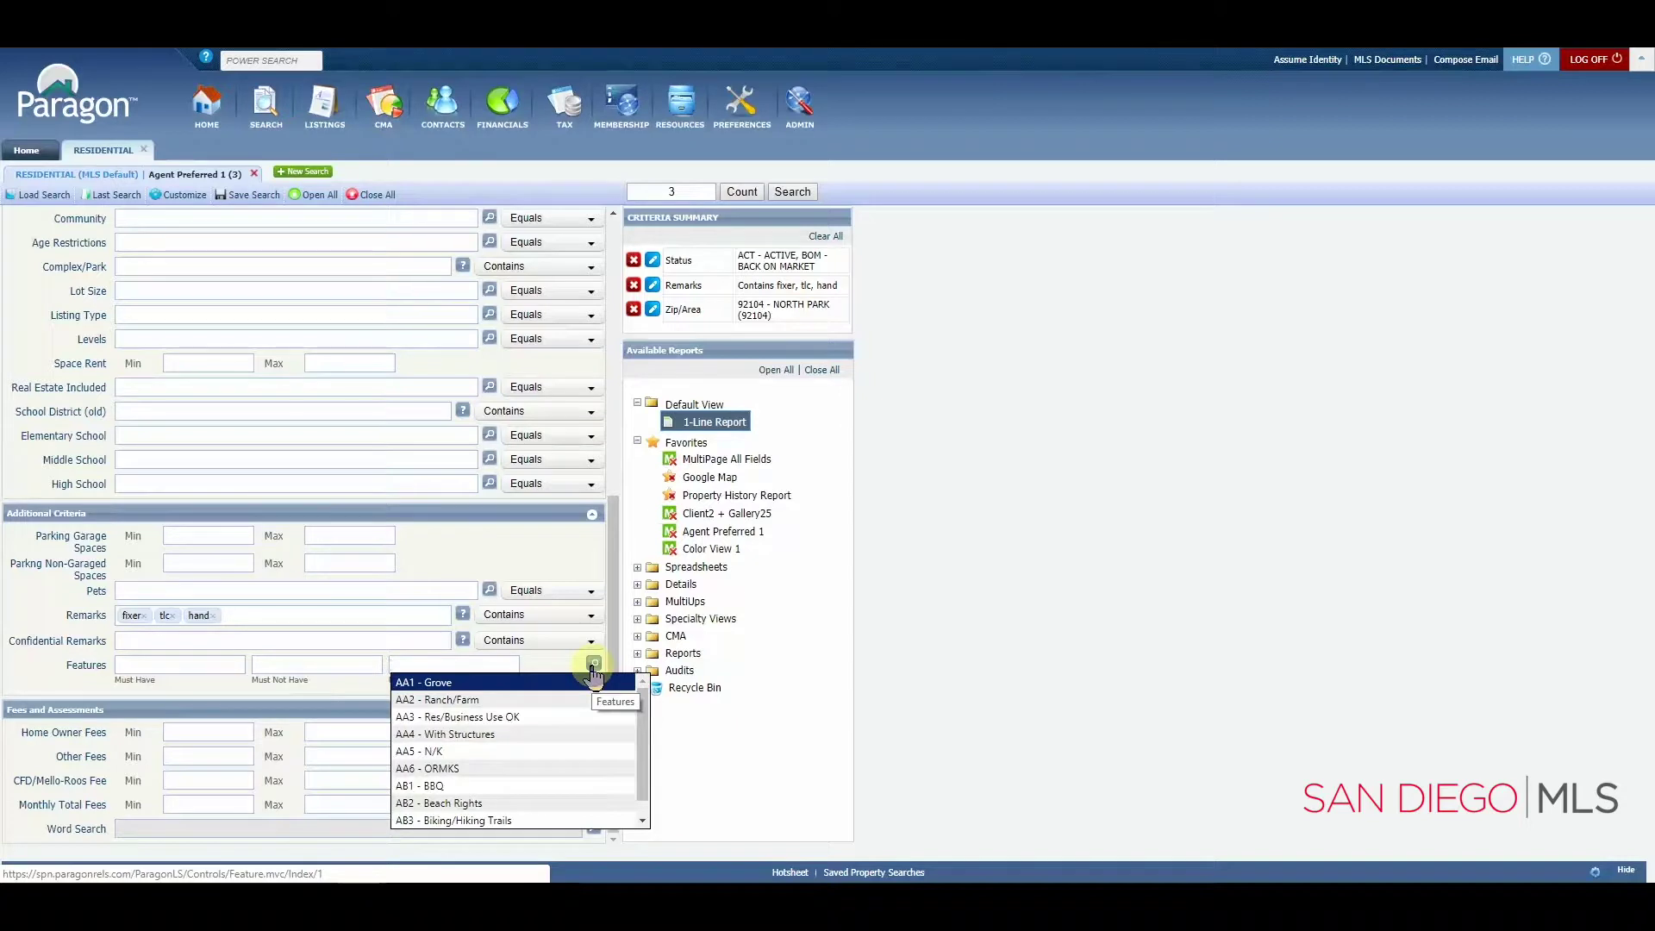
pyautogui.click(594, 664)
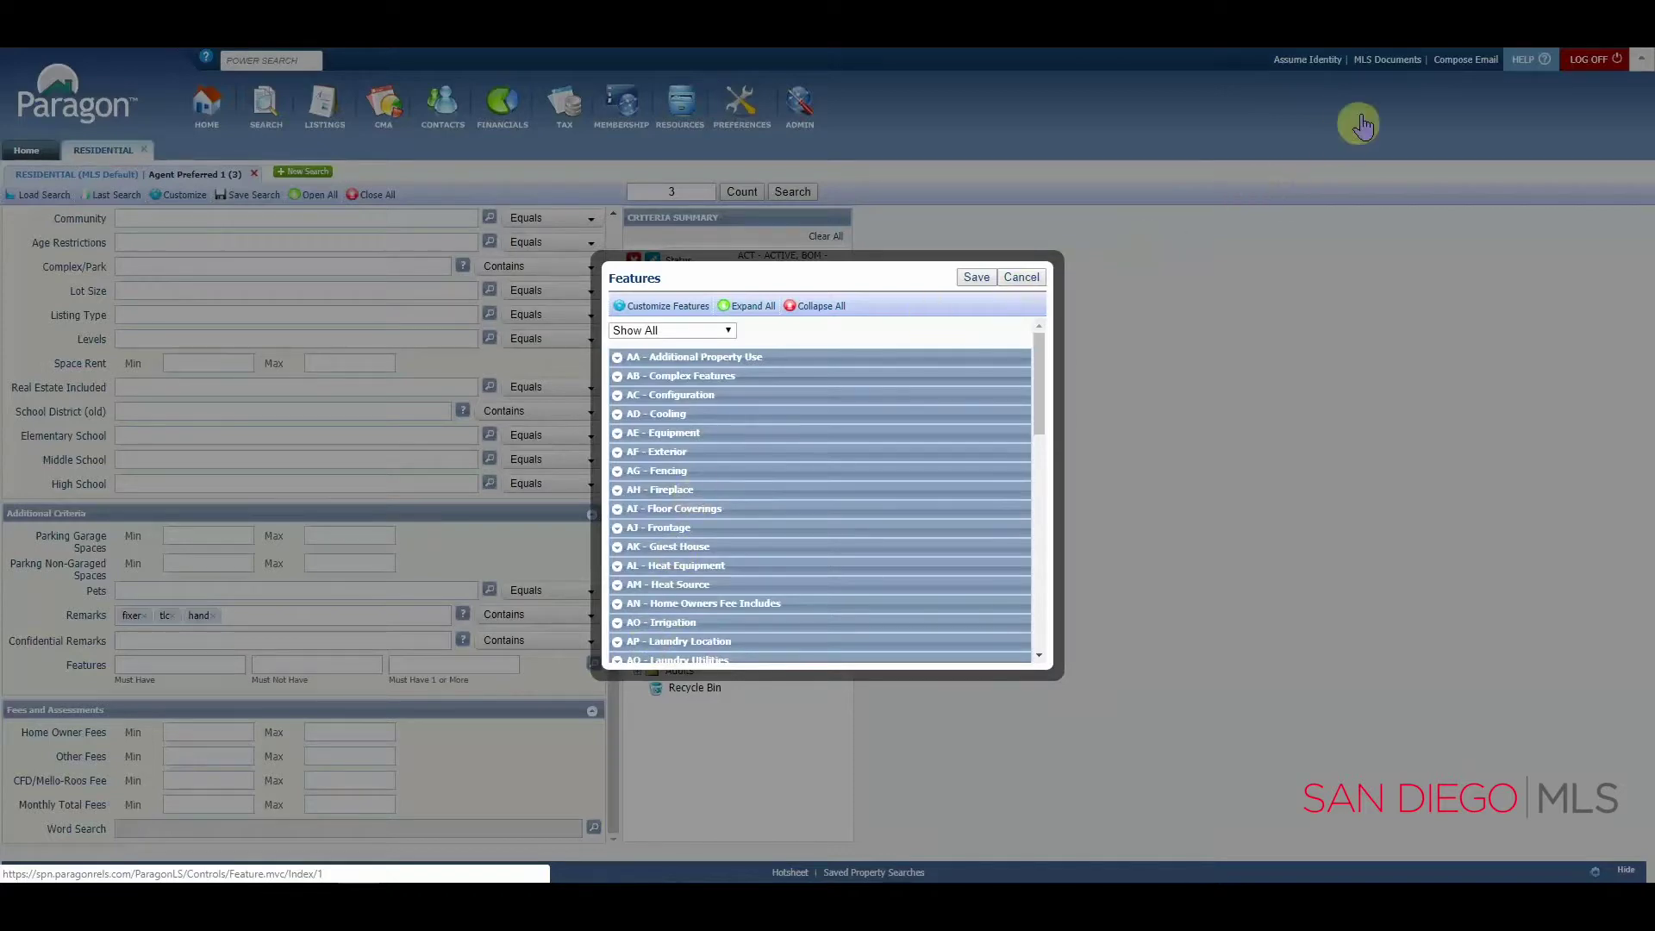
pyautogui.click(1377, 71)
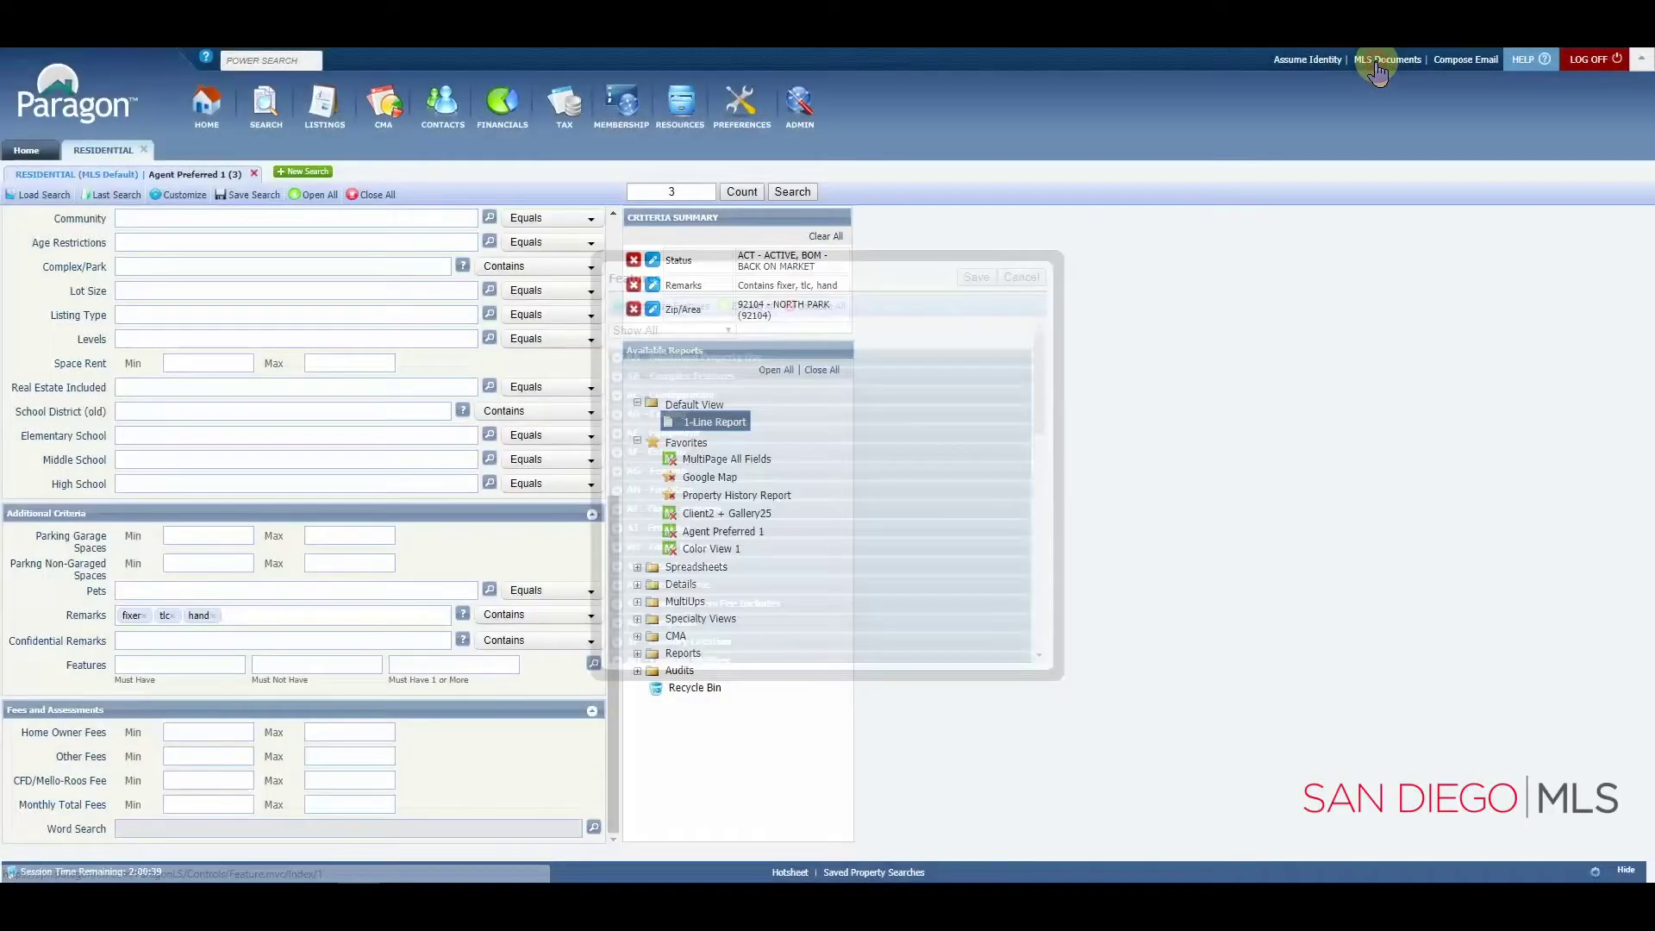
pyautogui.click(1378, 60)
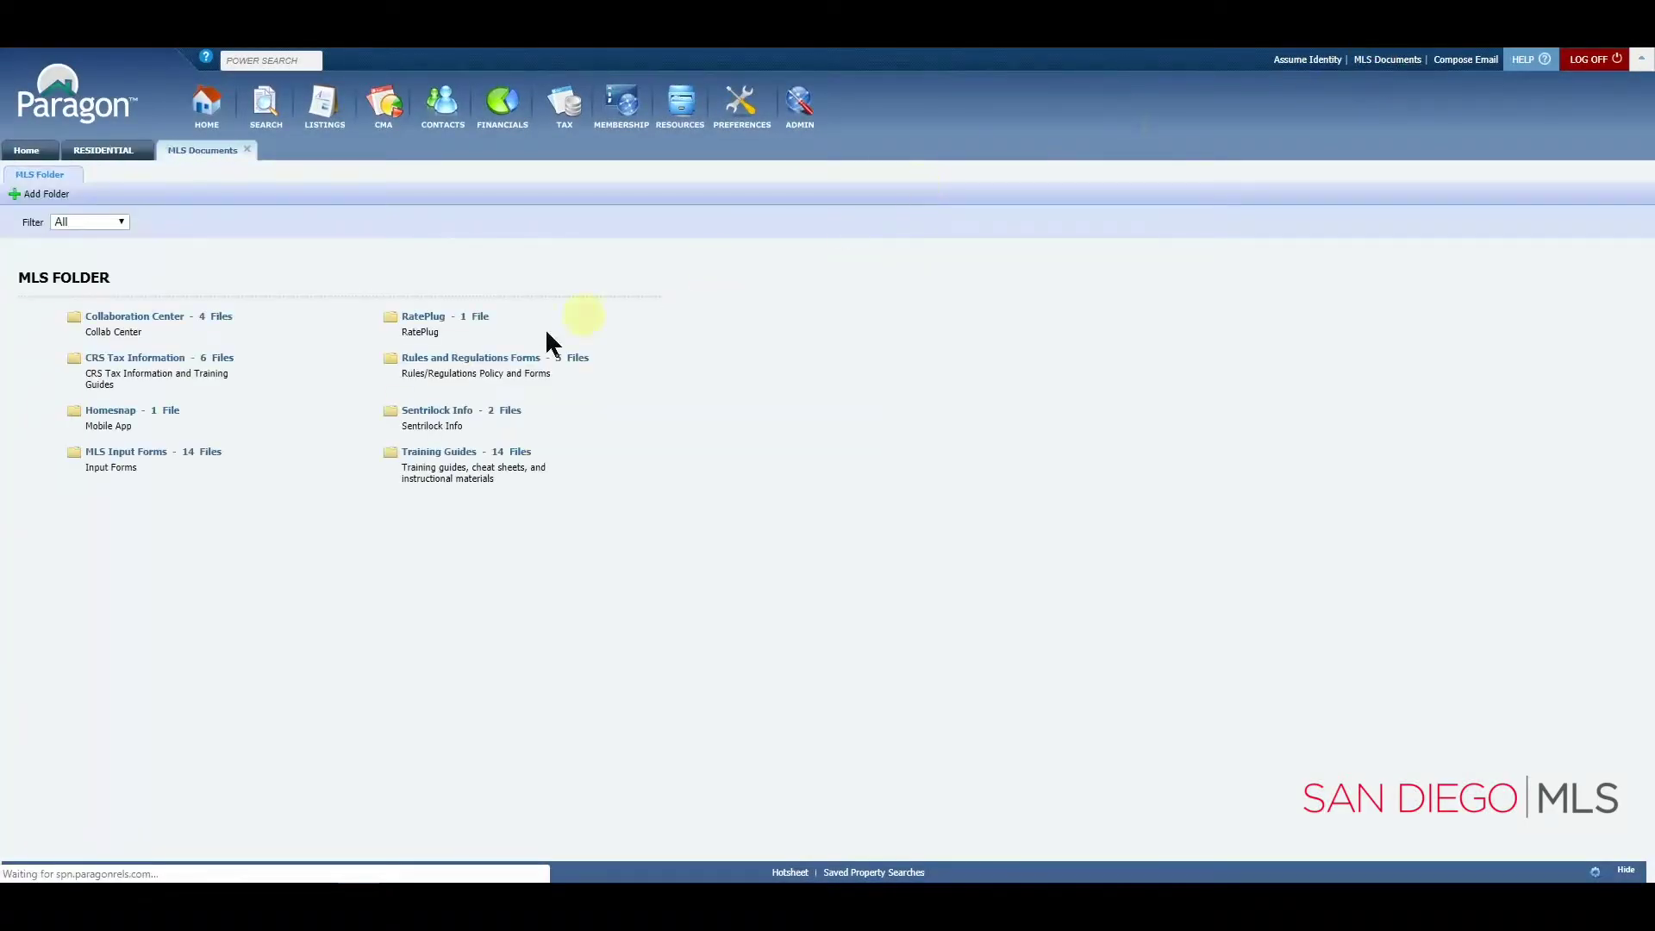
pyautogui.click(143, 451)
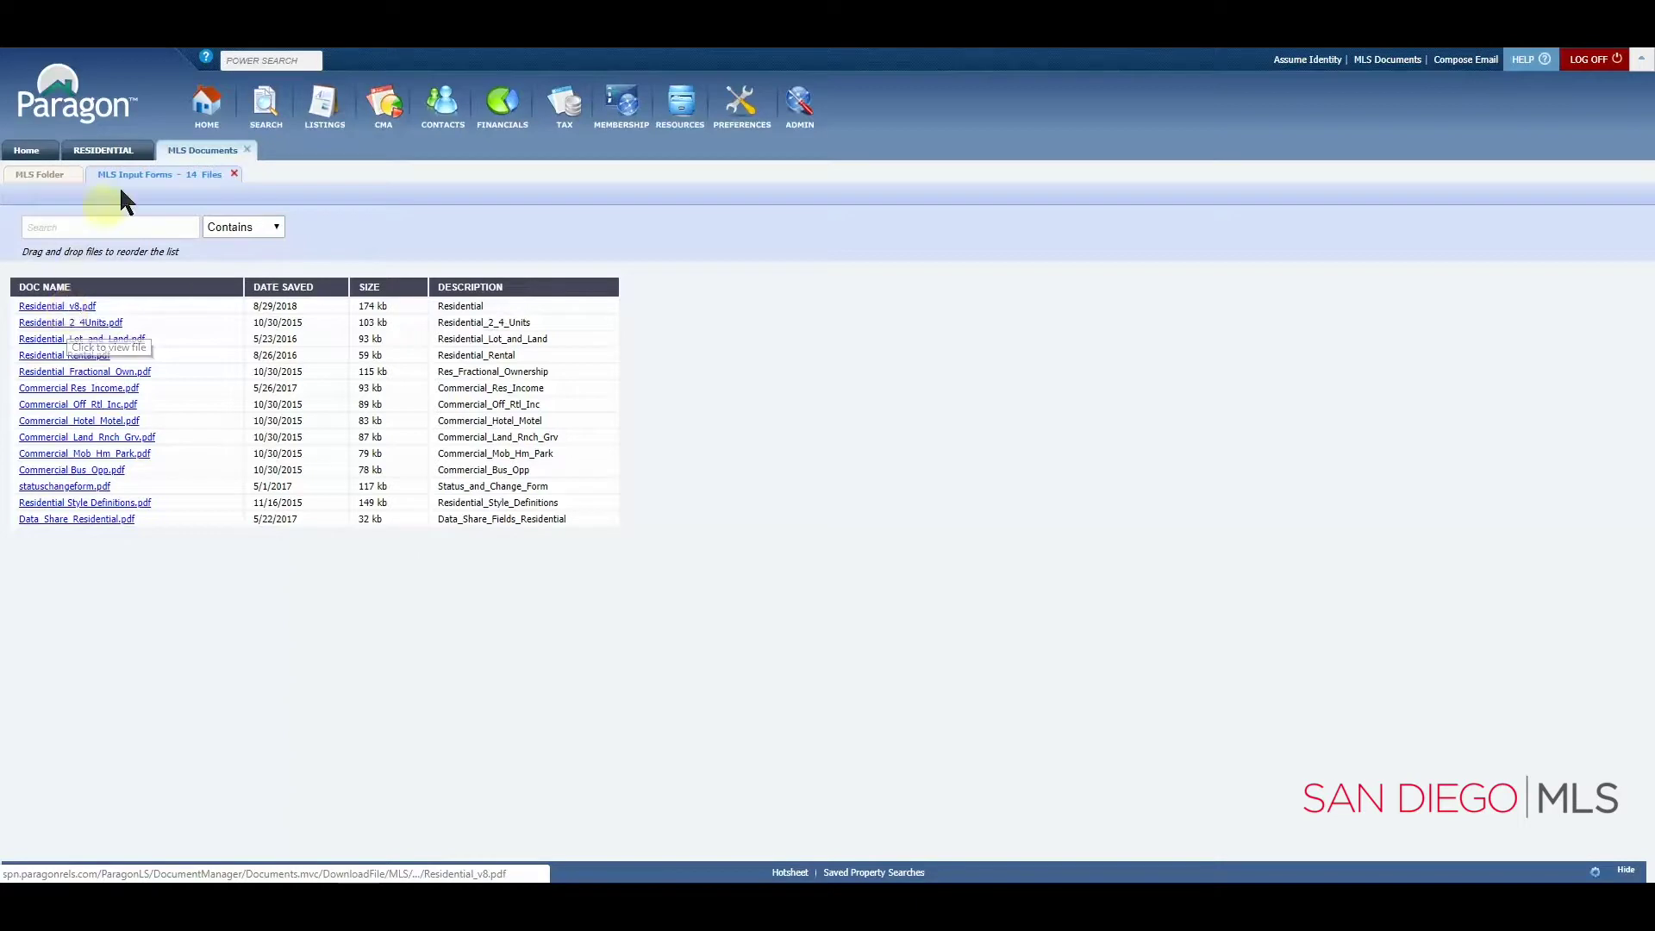
pyautogui.click(246, 150)
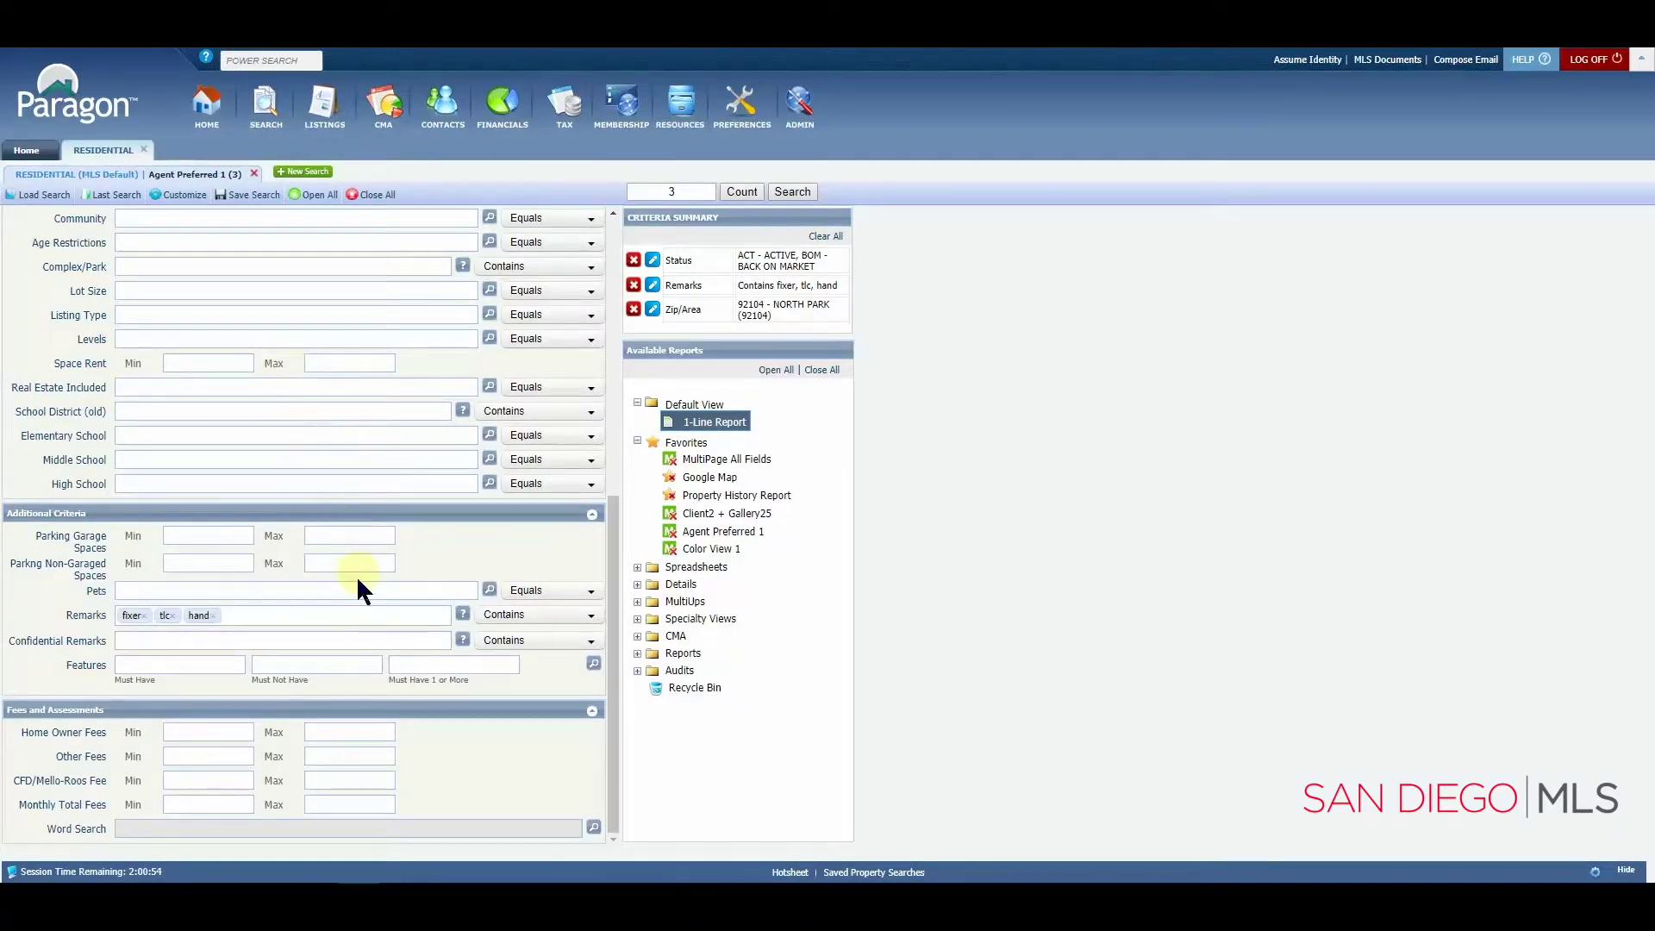
# Step: Under AZ - Pool in the Features lookup, save AZ2 Below Ground, AZ4 Exercise and AZ5 Lap as must-have-one-or-more
pyautogui.click(592, 664)
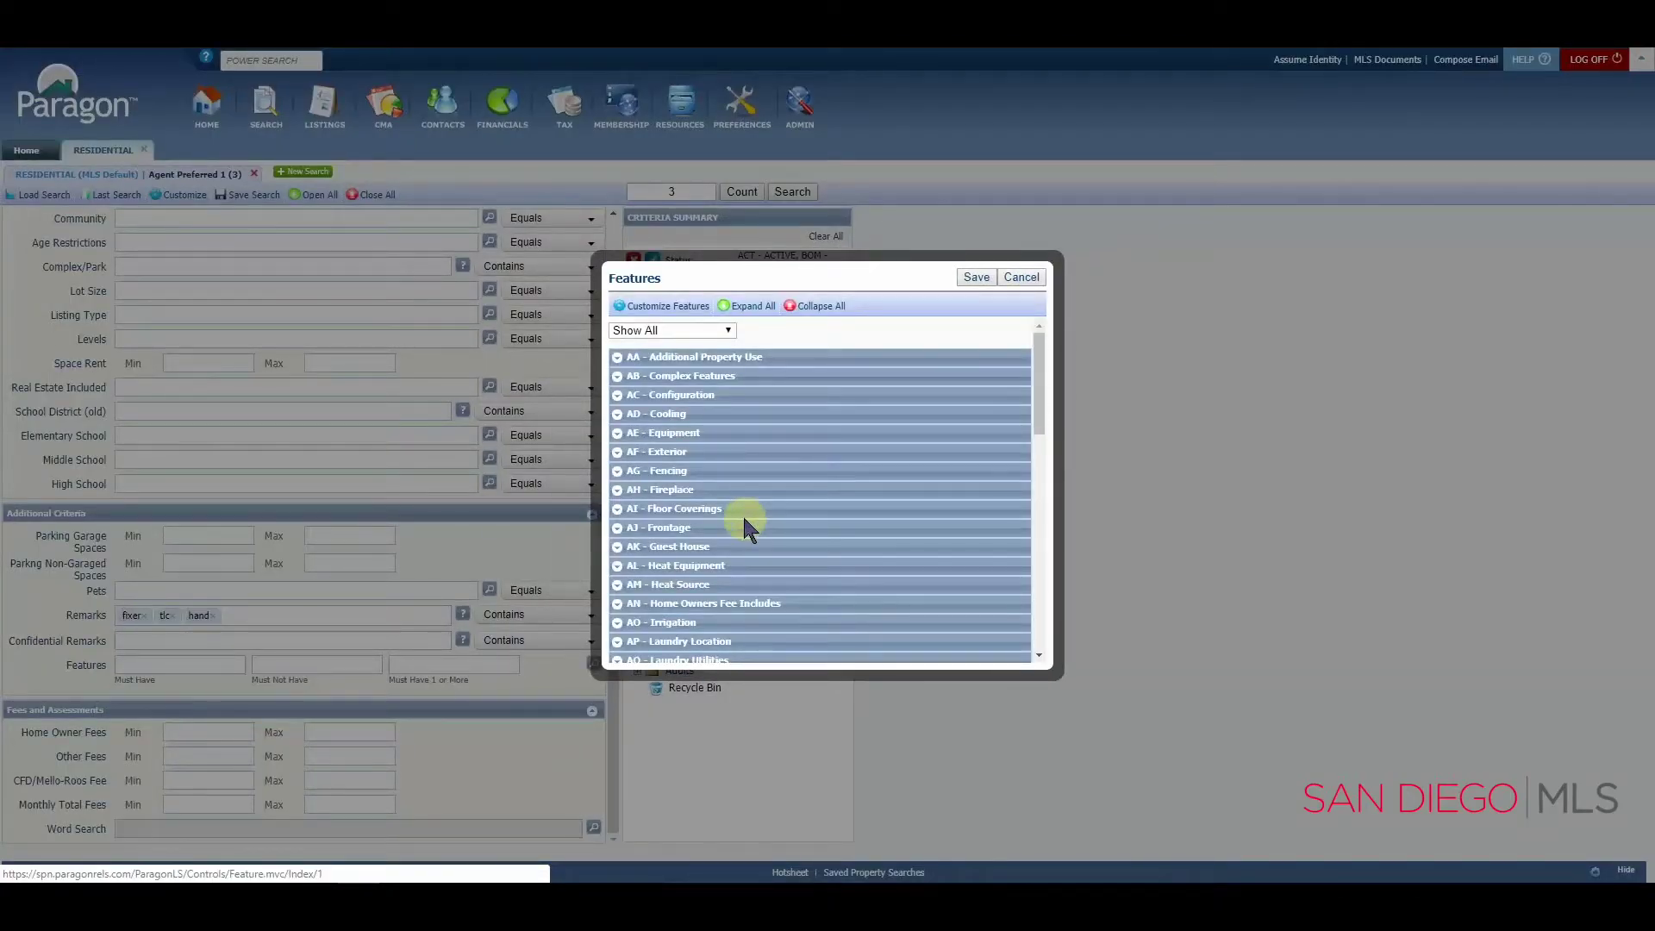
pyautogui.scroll(-3, 744, 520)
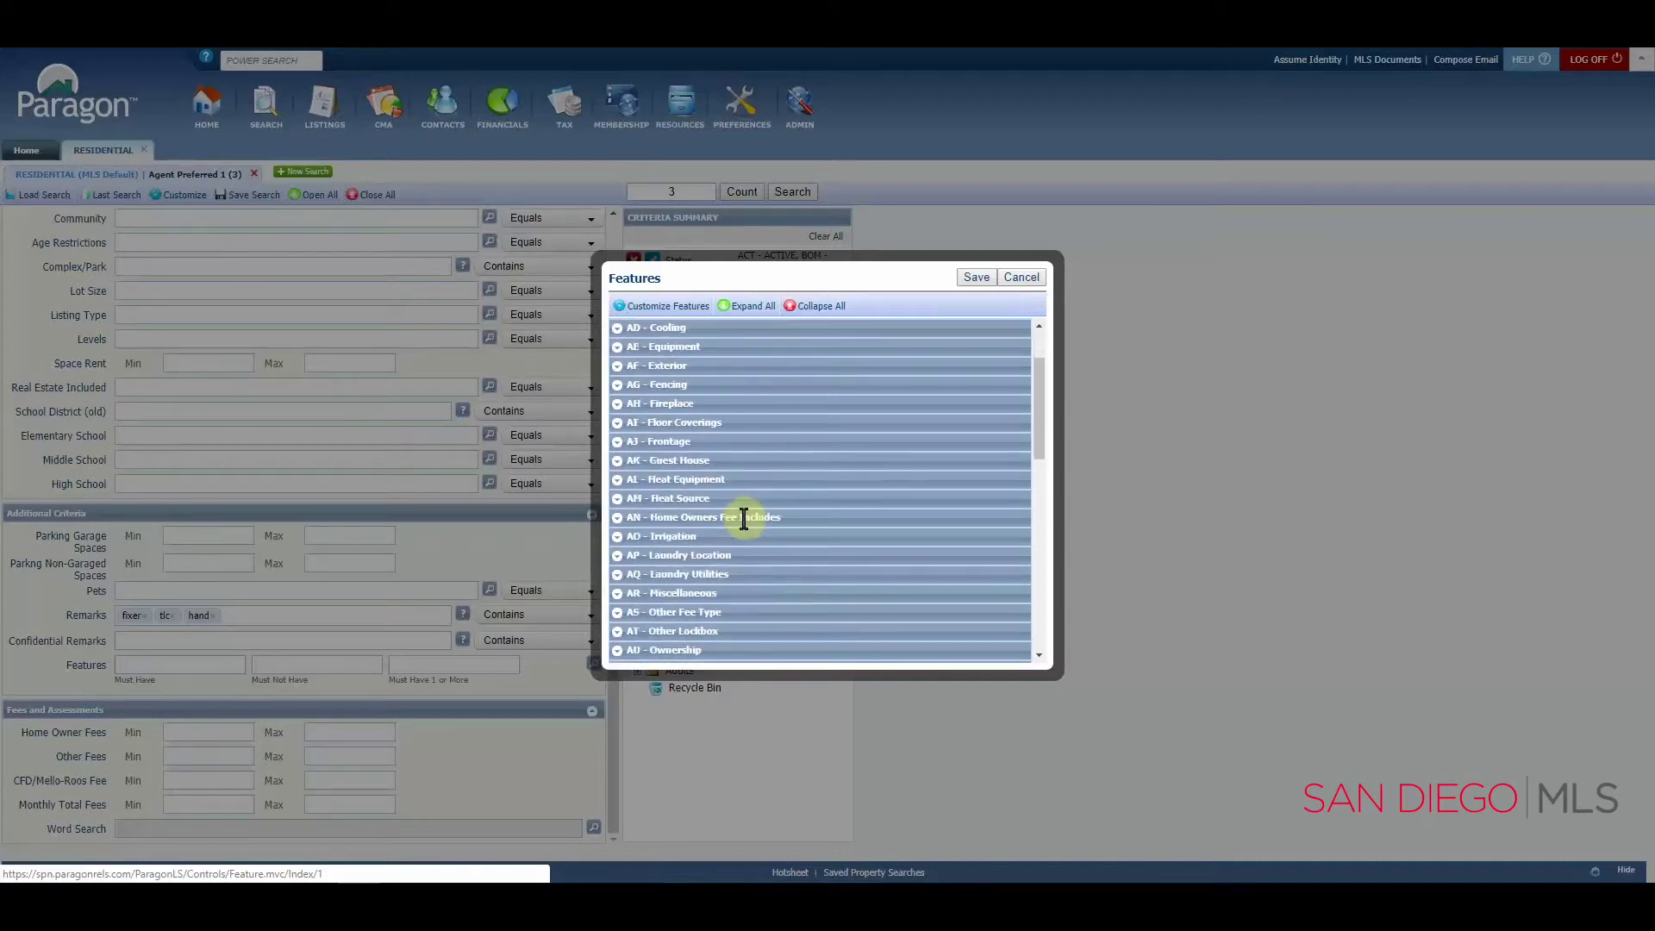
pyautogui.scroll(-2, 744, 521)
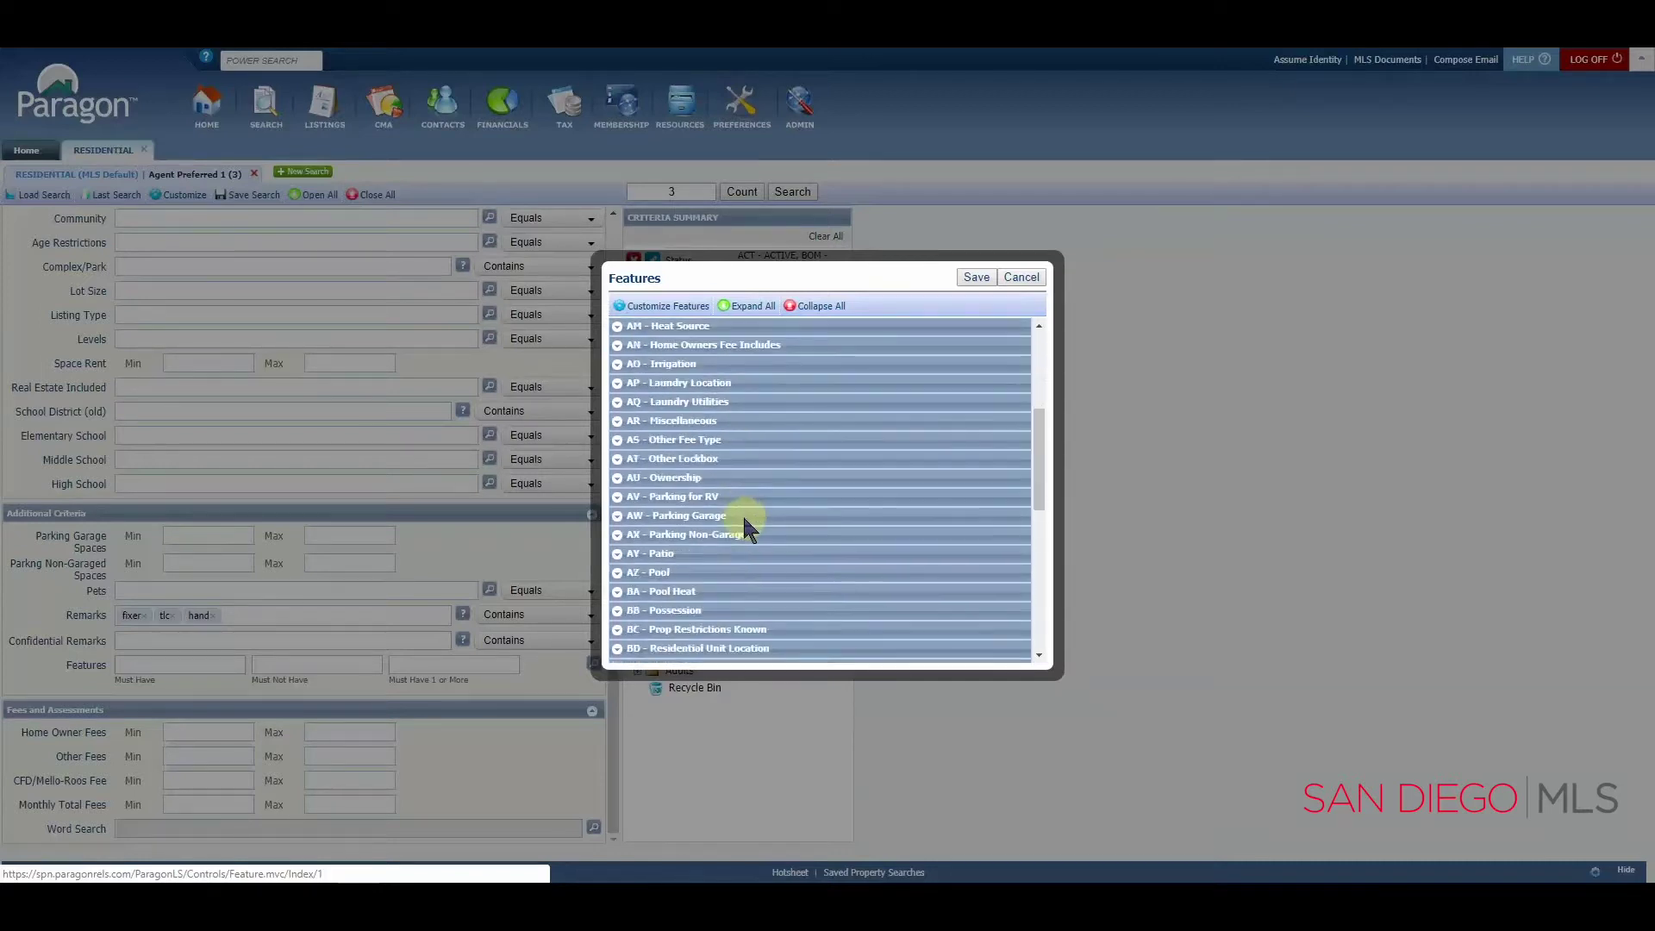
pyautogui.click(617, 574)
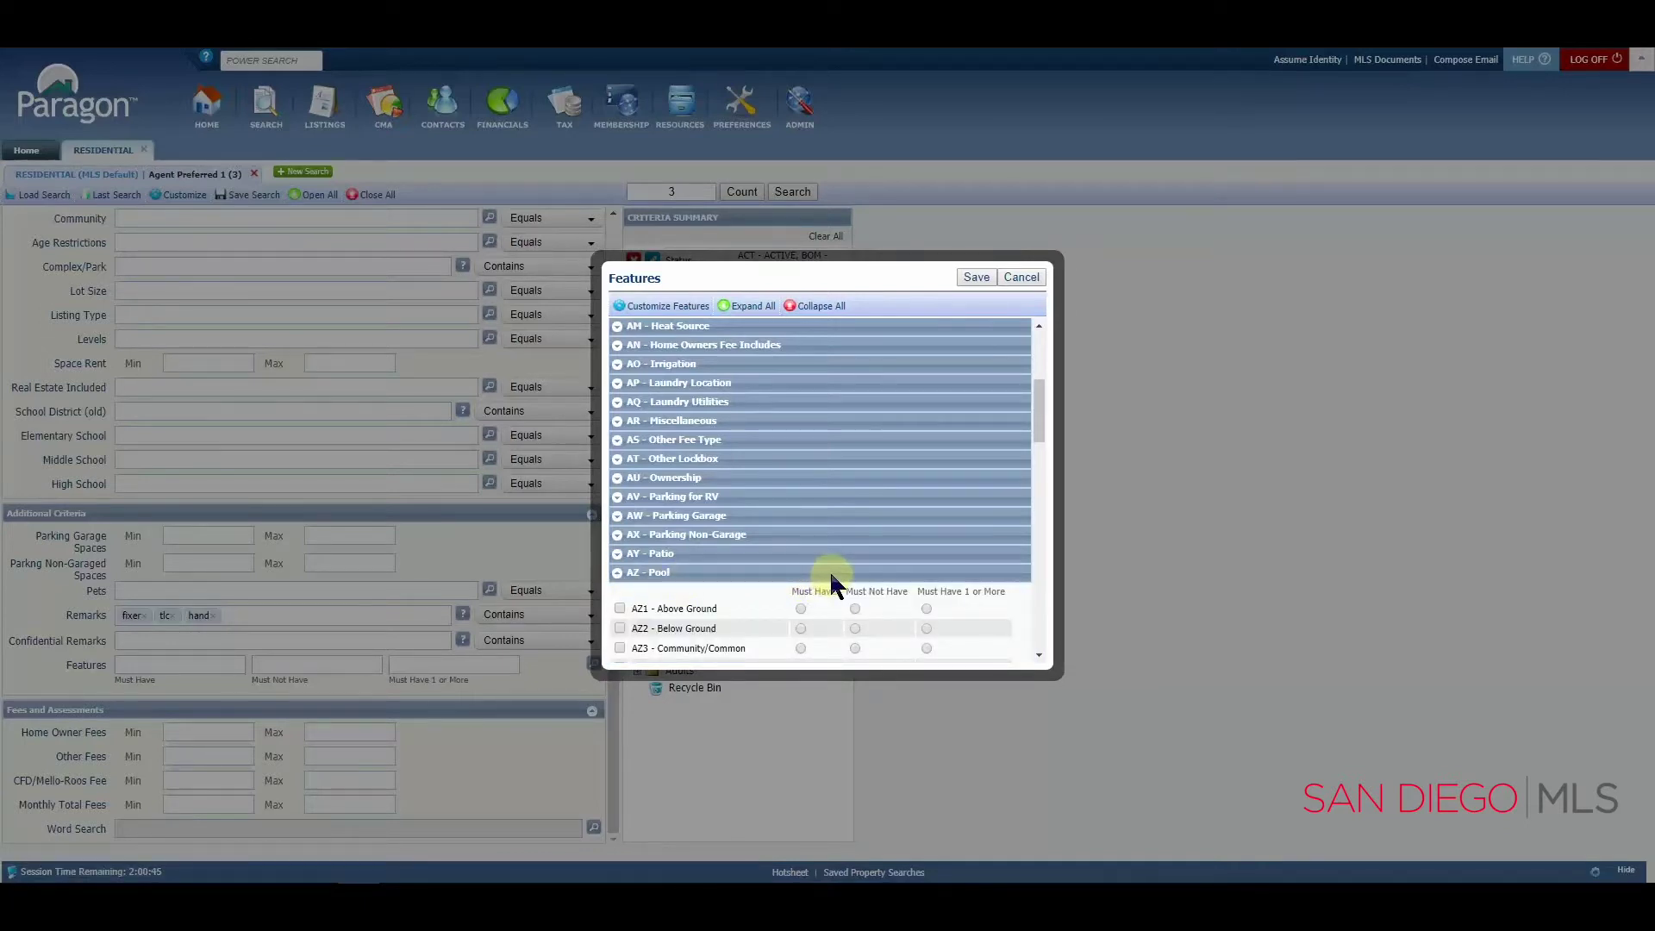
pyautogui.scroll(-5, 831, 577)
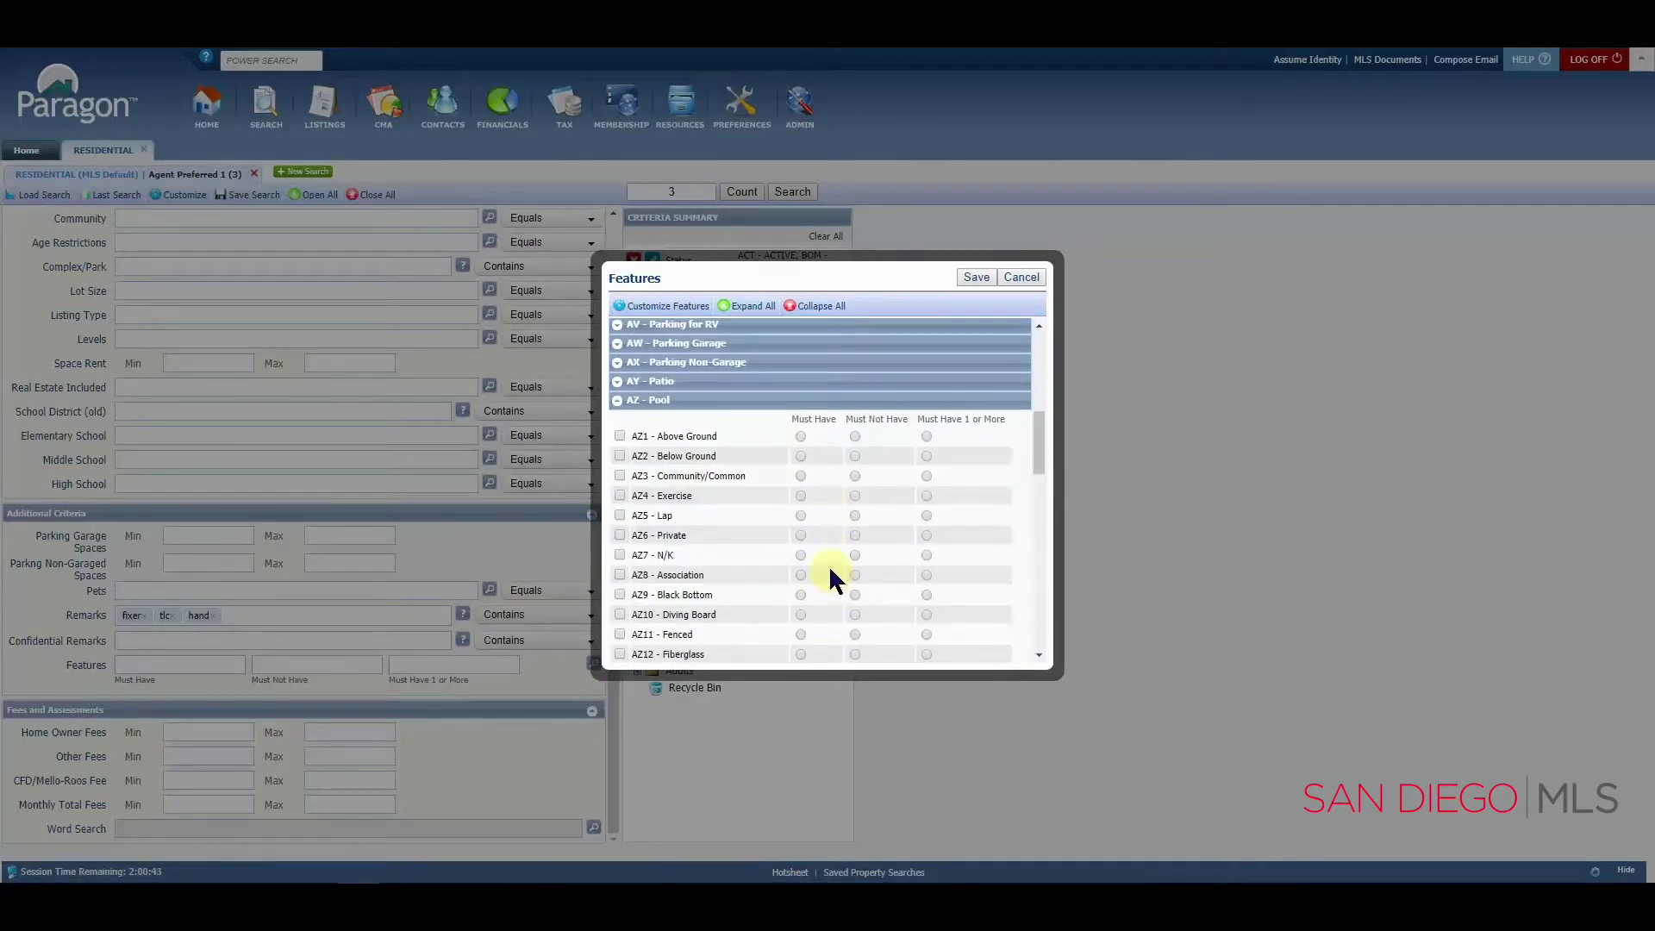
pyautogui.scroll(-2, 829, 565)
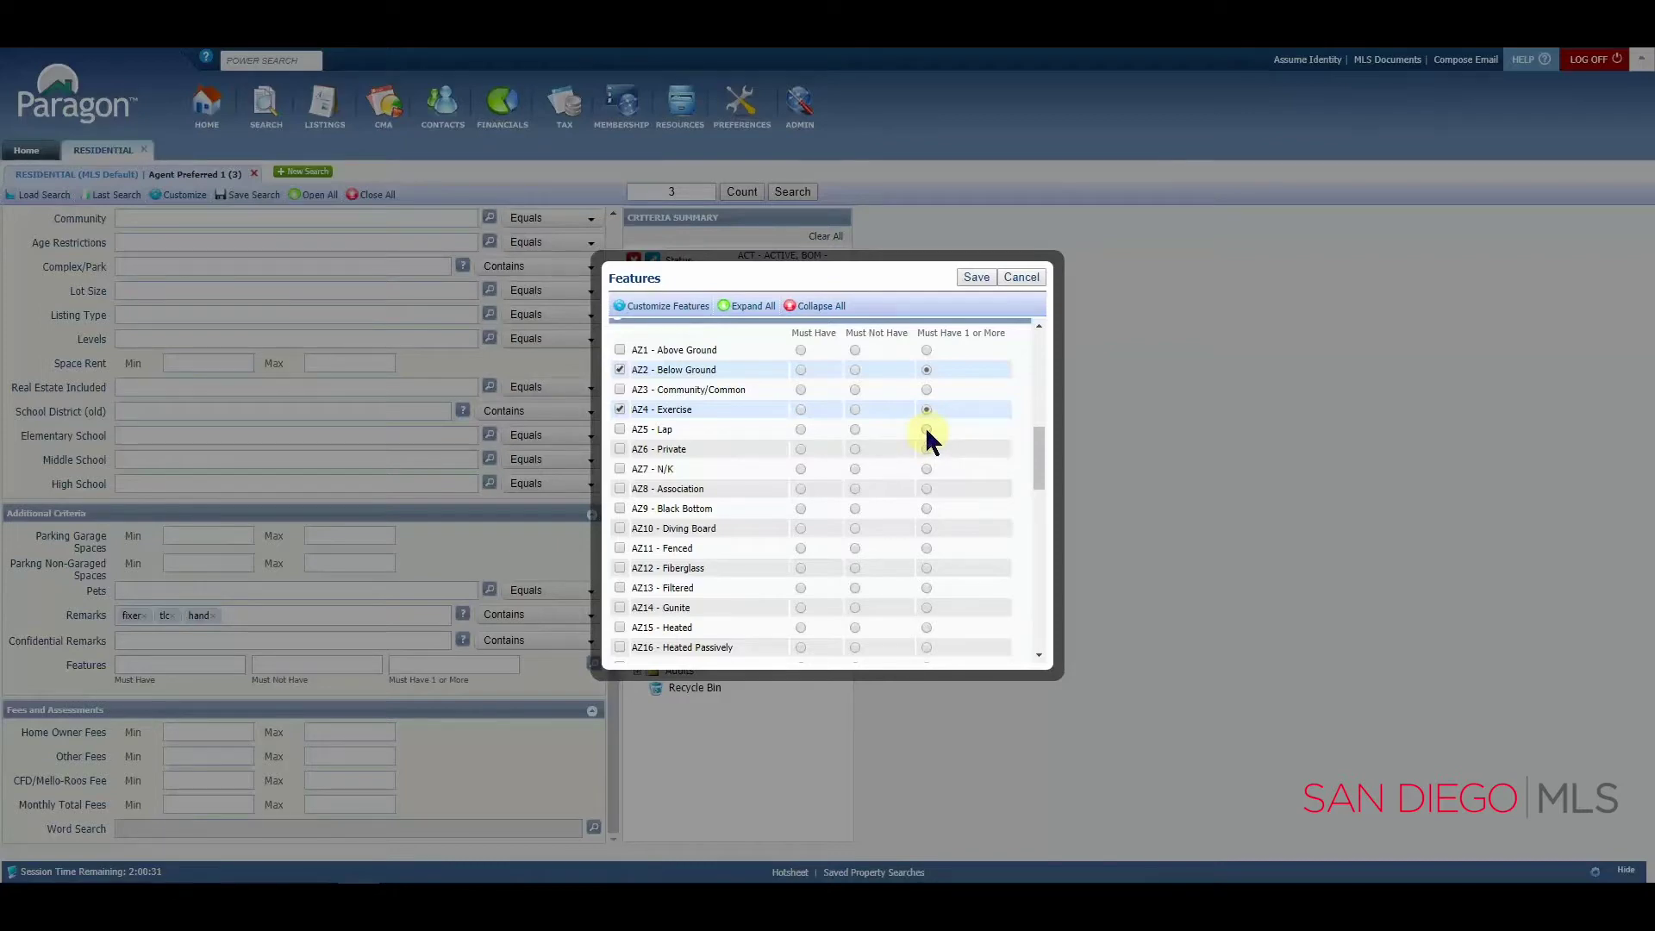
pyautogui.click(926, 430)
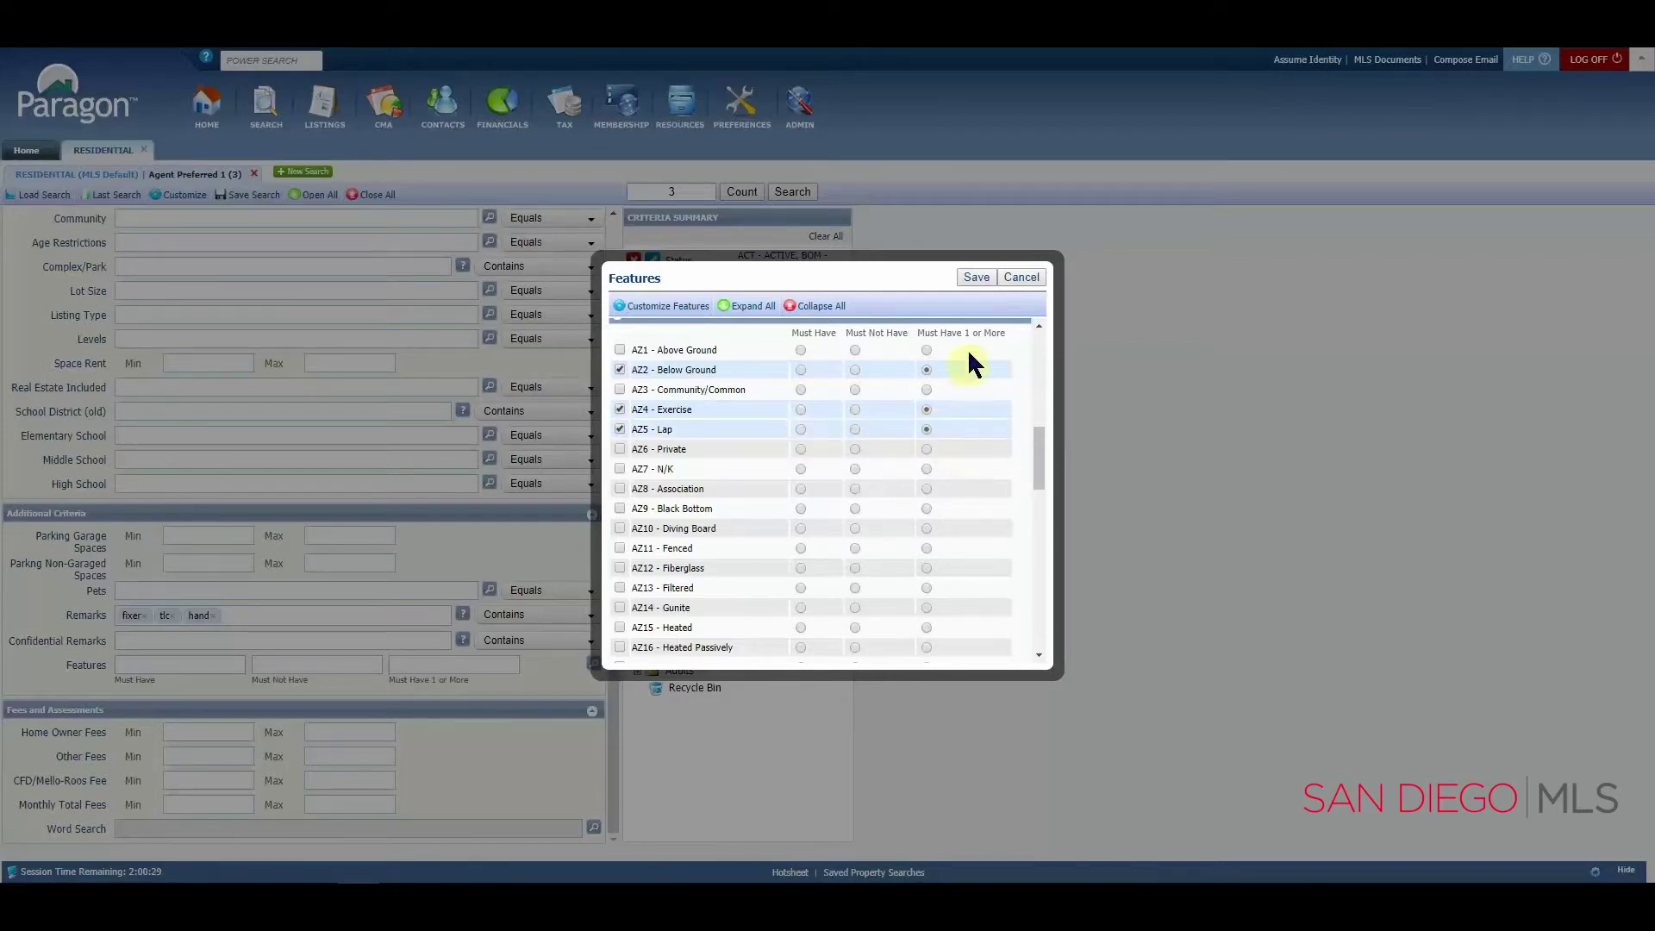
pyautogui.click(975, 276)
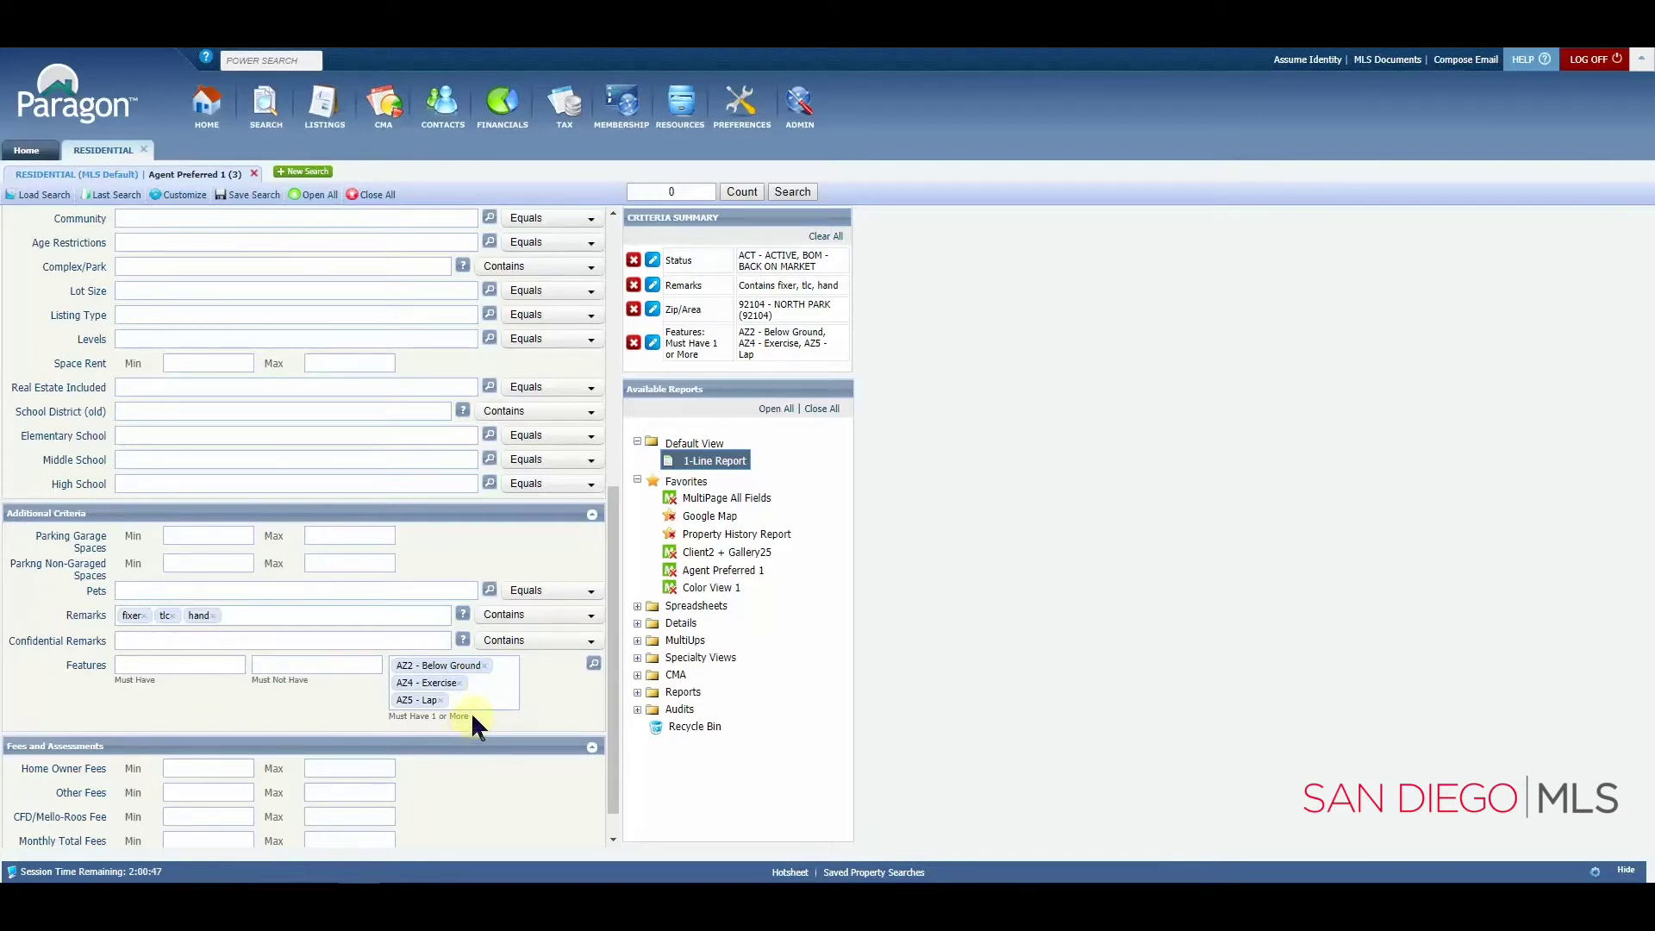
pyautogui.click(594, 665)
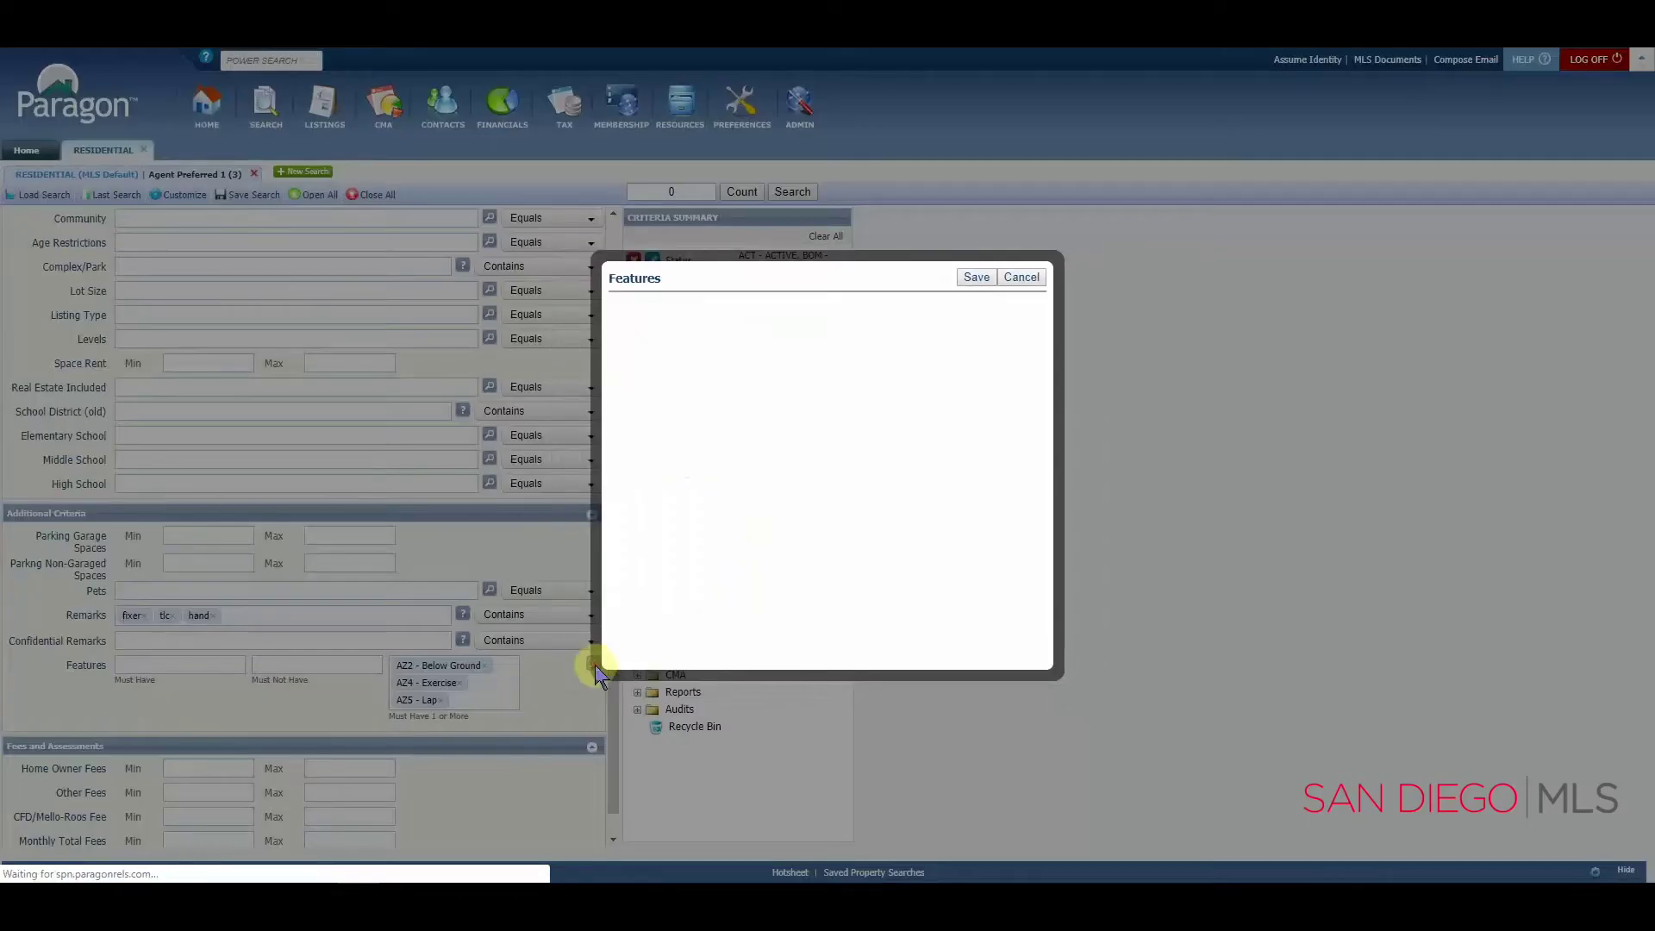
pyautogui.scroll(-3, 746, 534)
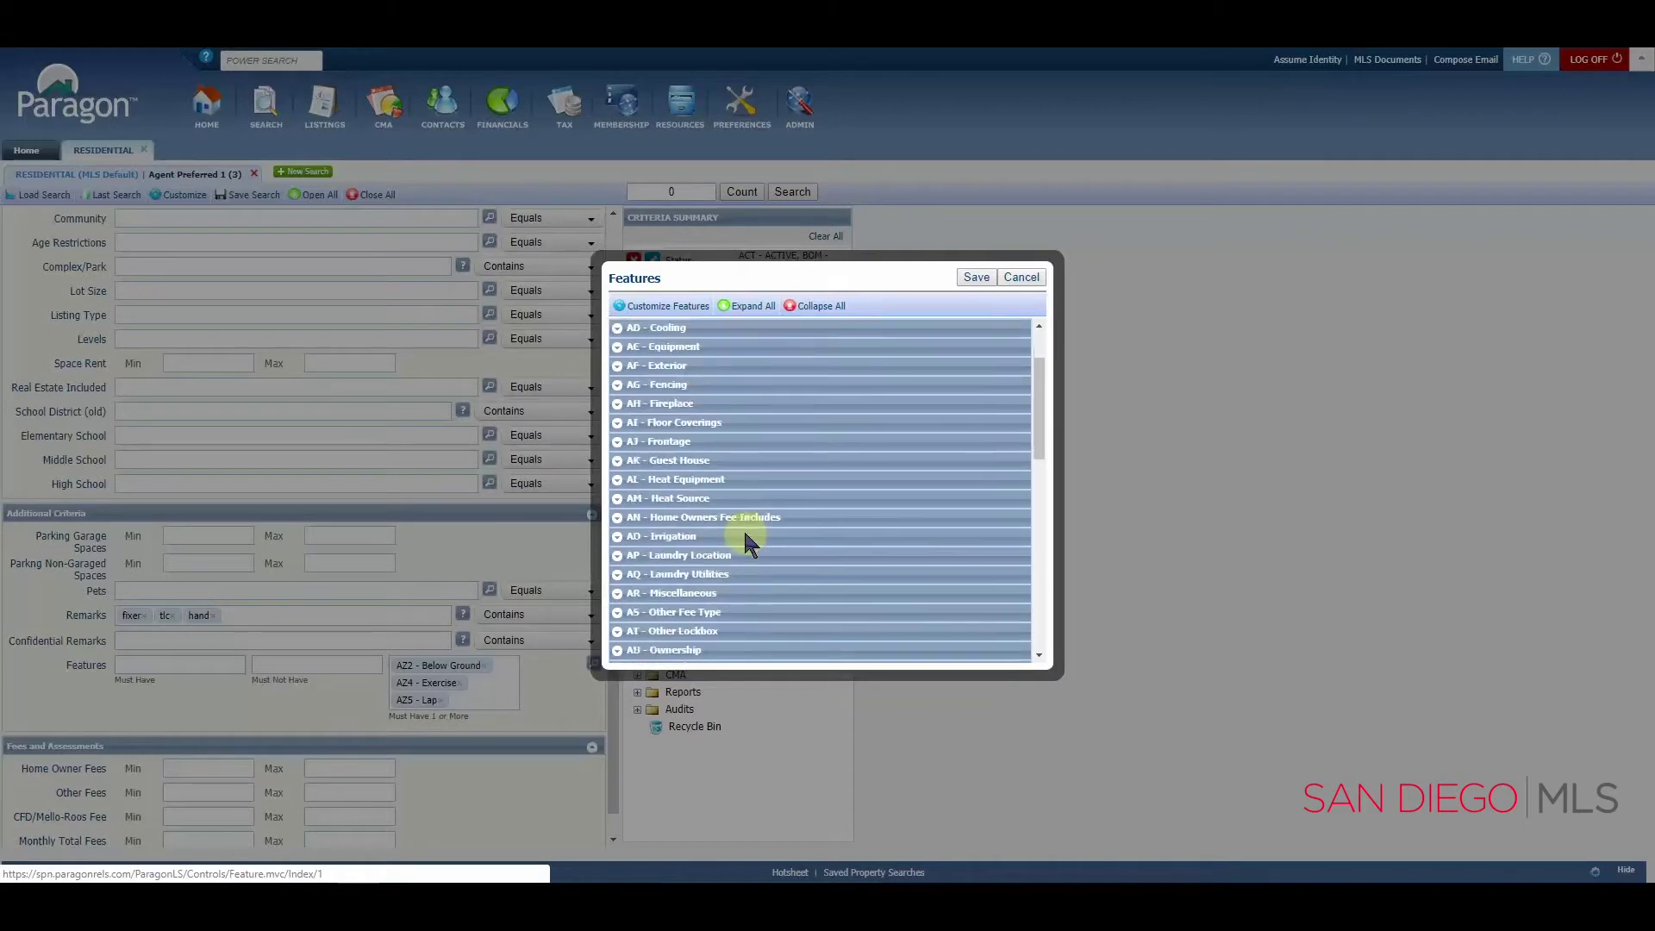
pyautogui.scroll(-2, 741, 538)
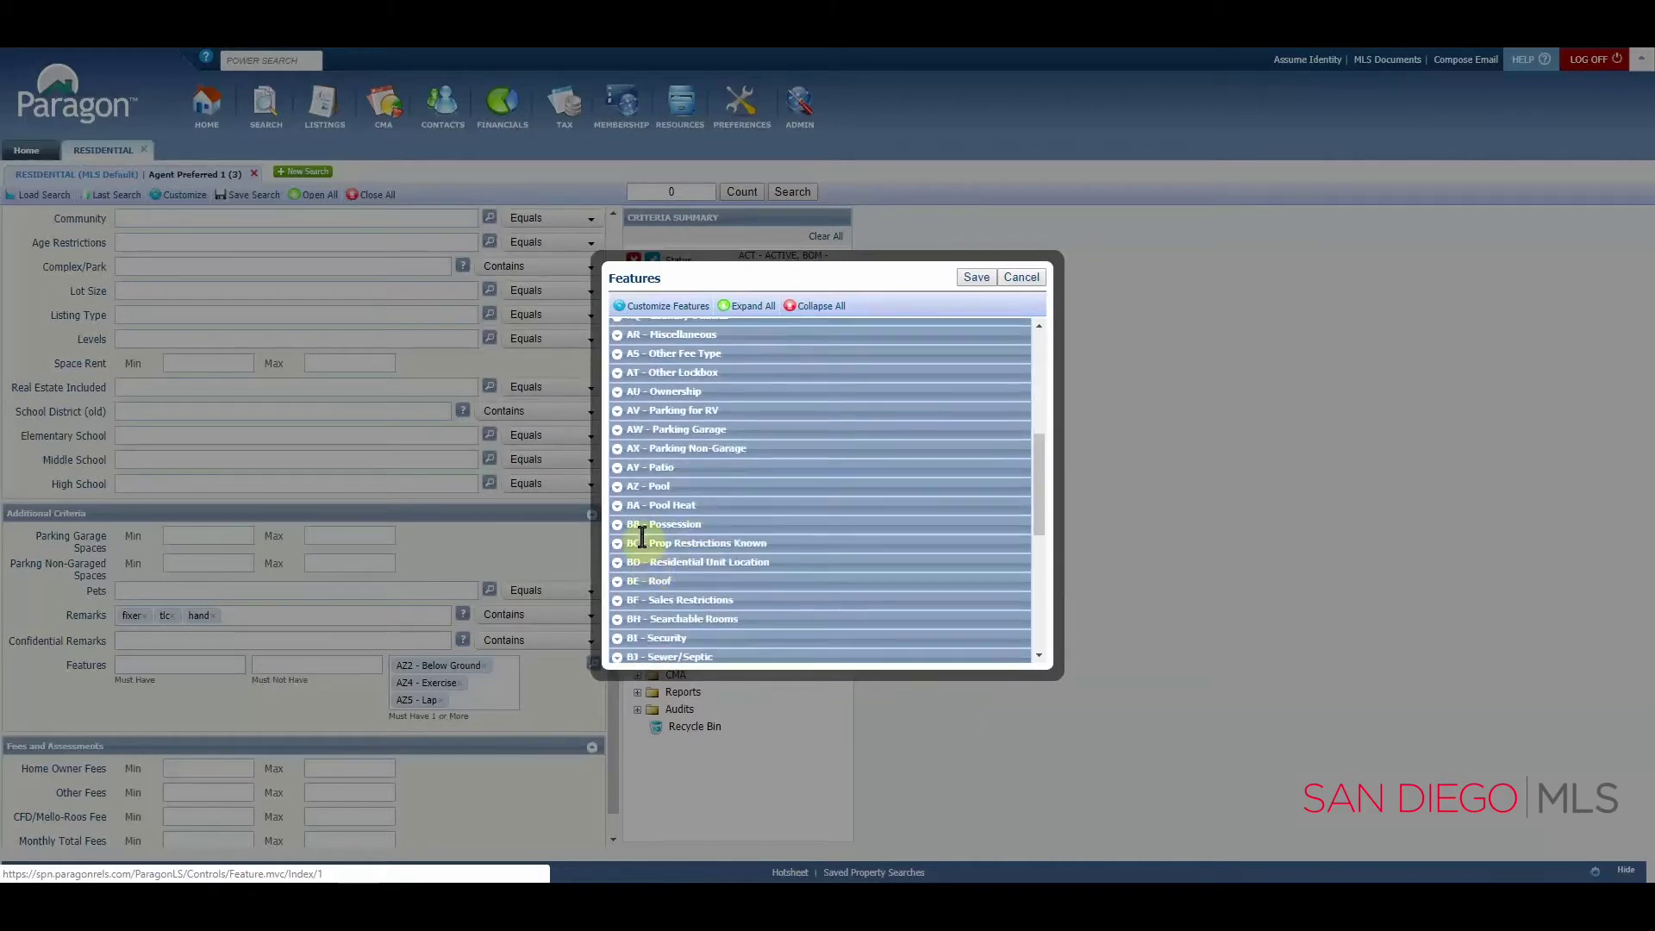
pyautogui.click(618, 487)
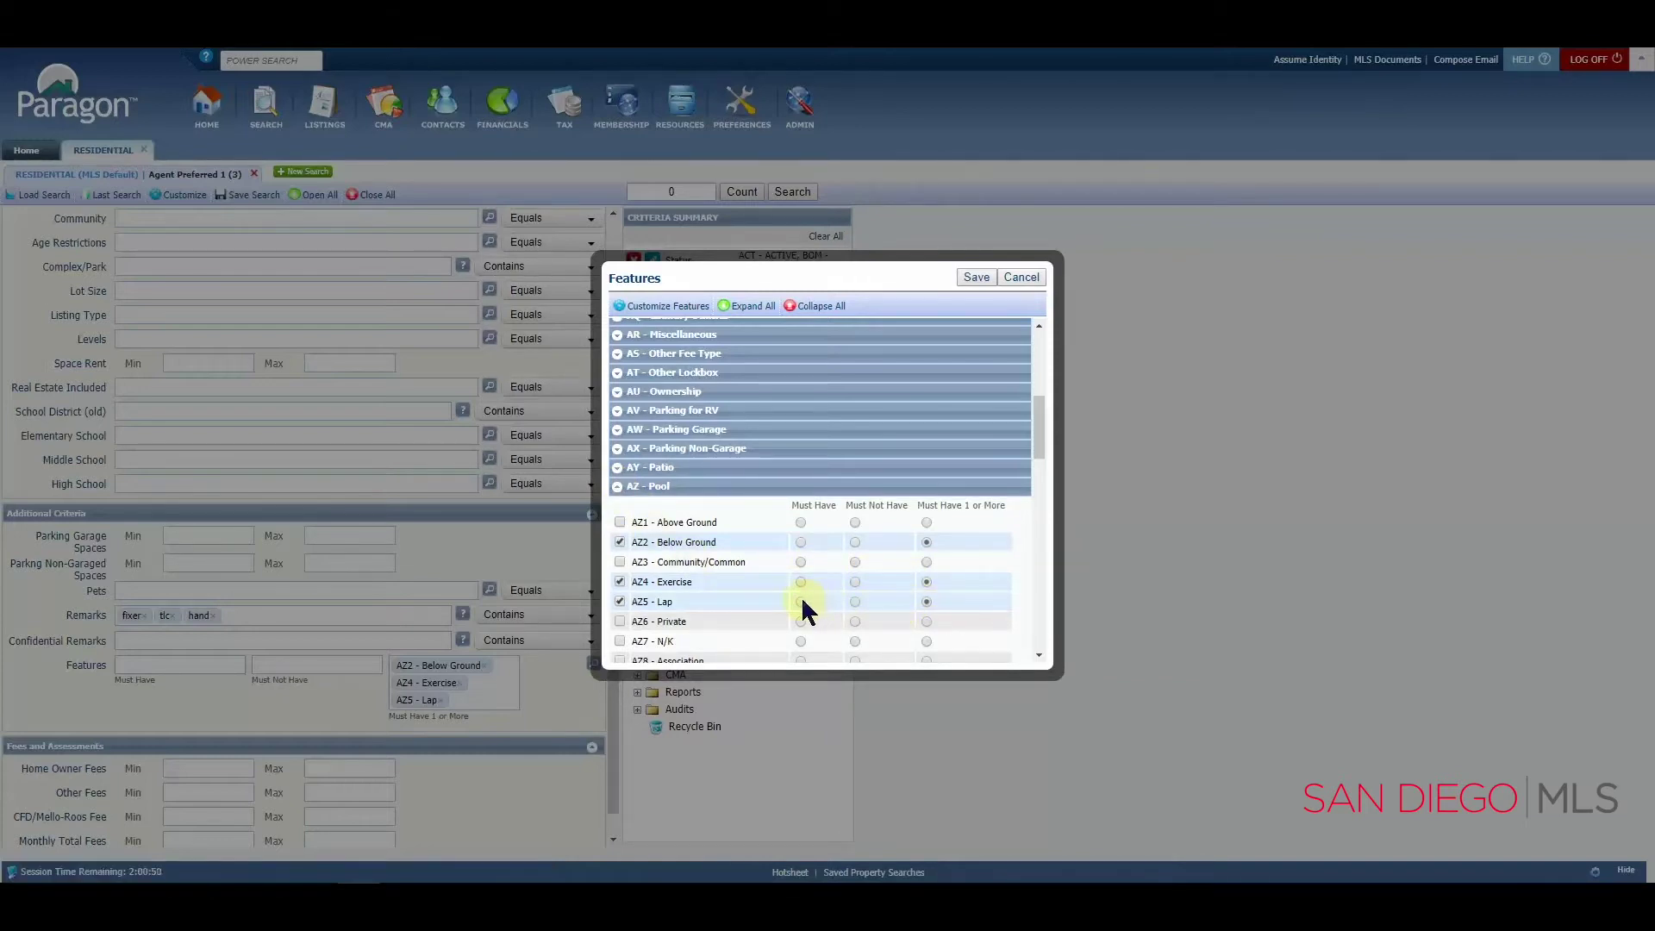
pyautogui.click(800, 542)
pyautogui.click(926, 601)
pyautogui.click(927, 582)
pyautogui.click(927, 522)
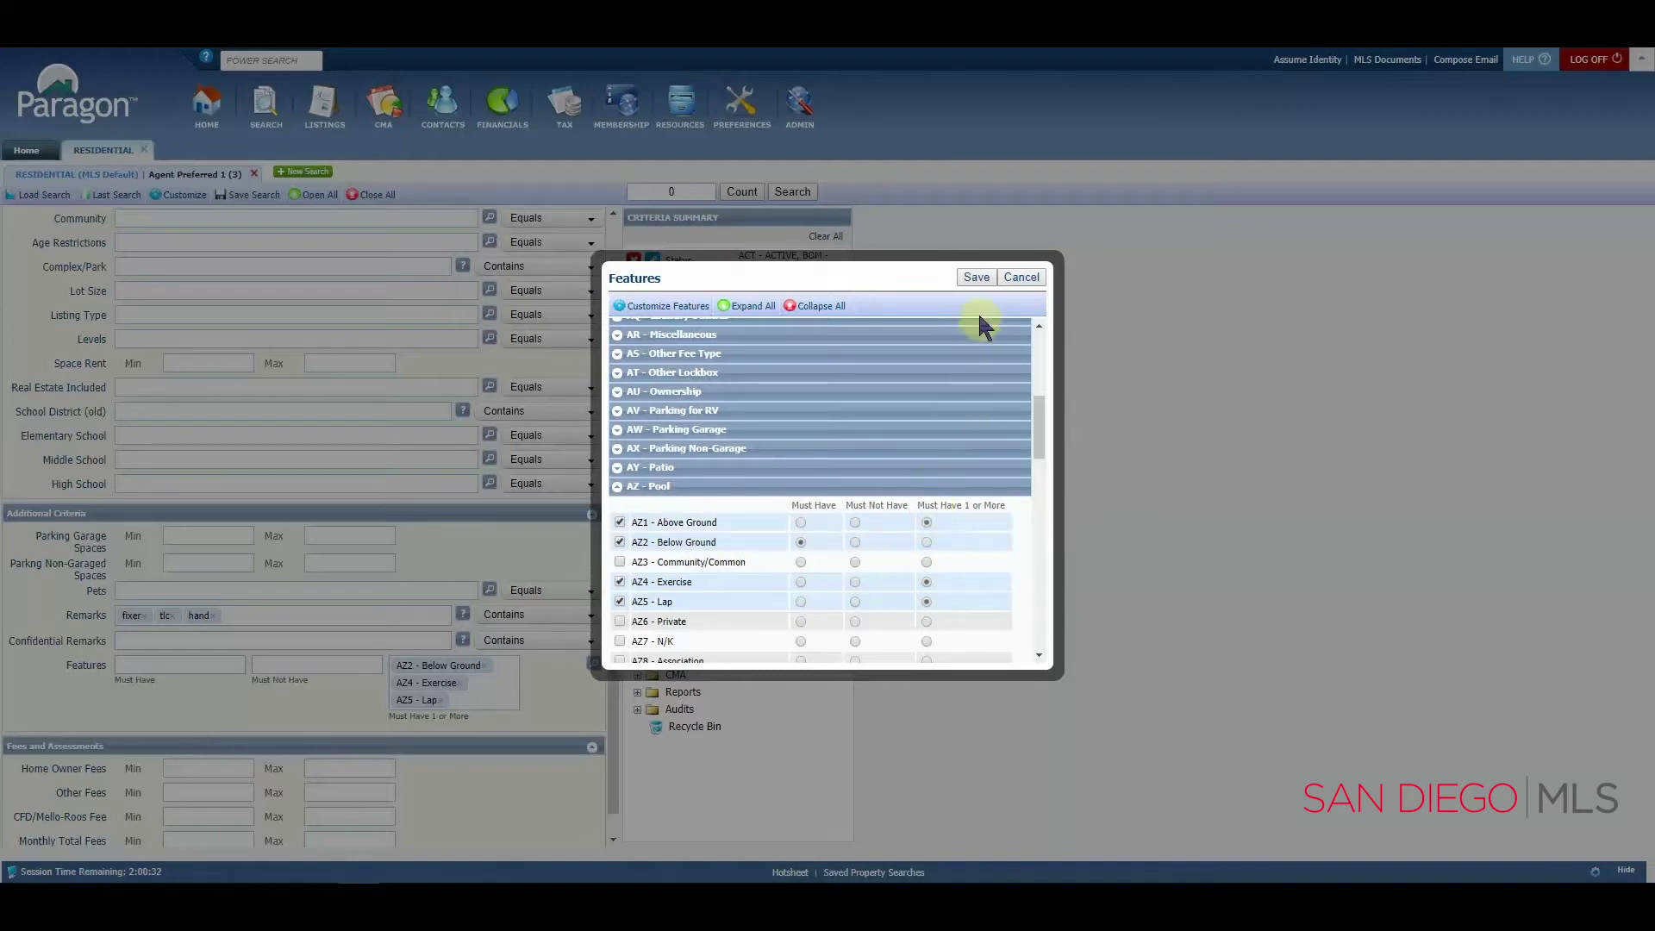
pyautogui.click(926, 542)
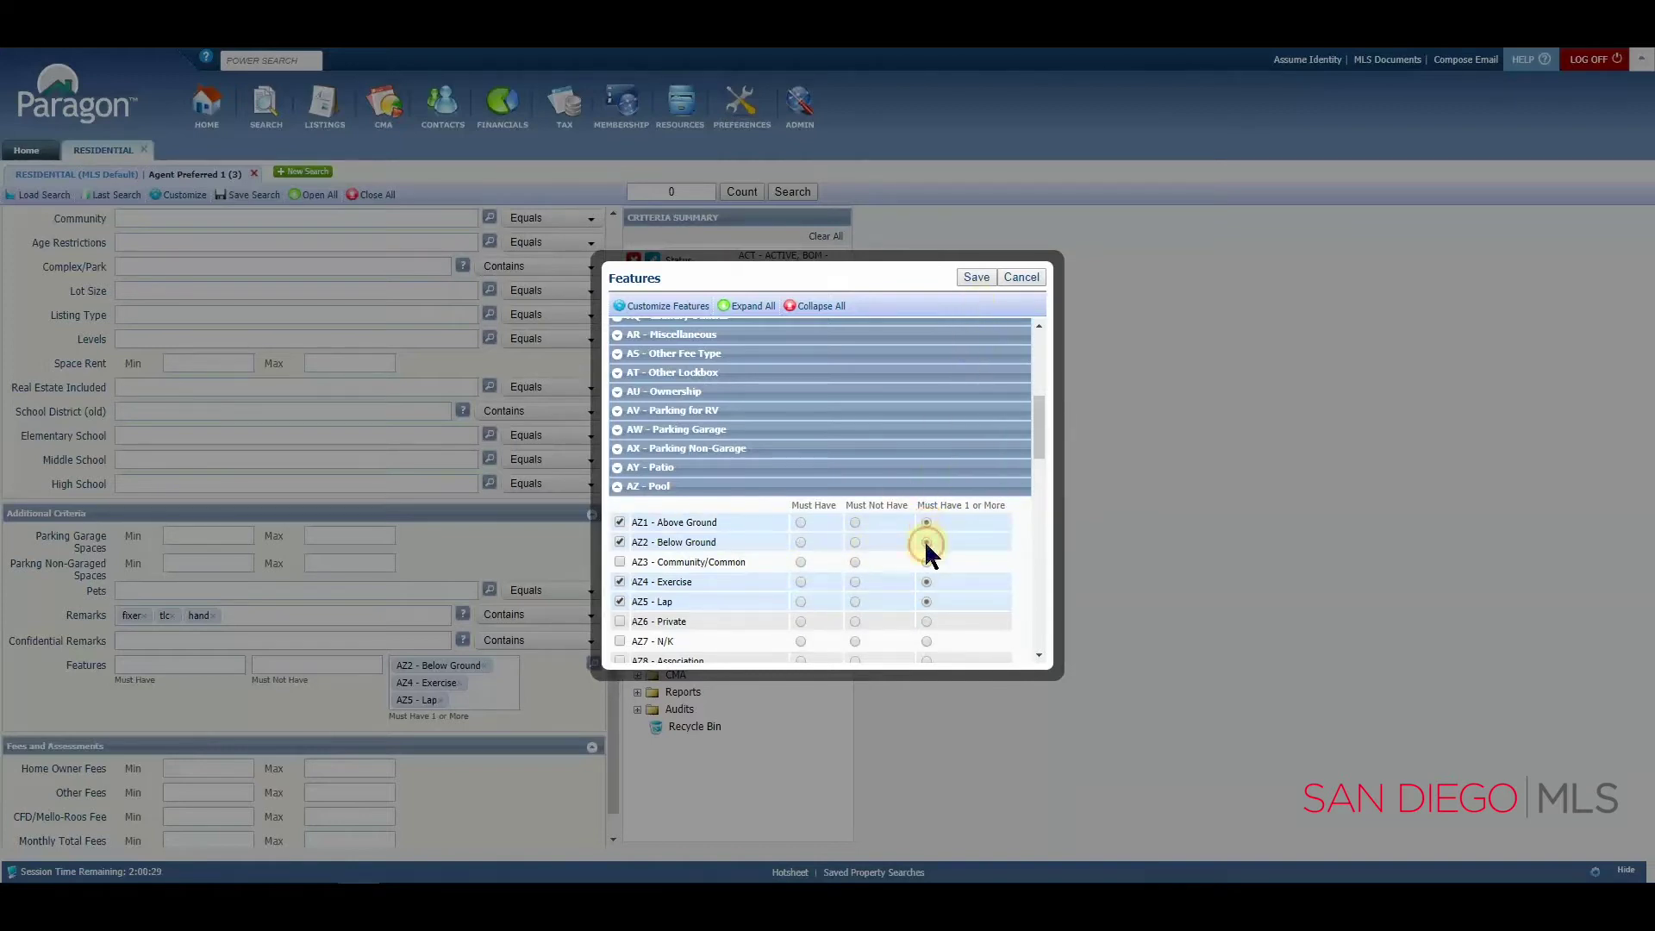
pyautogui.click(620, 522)
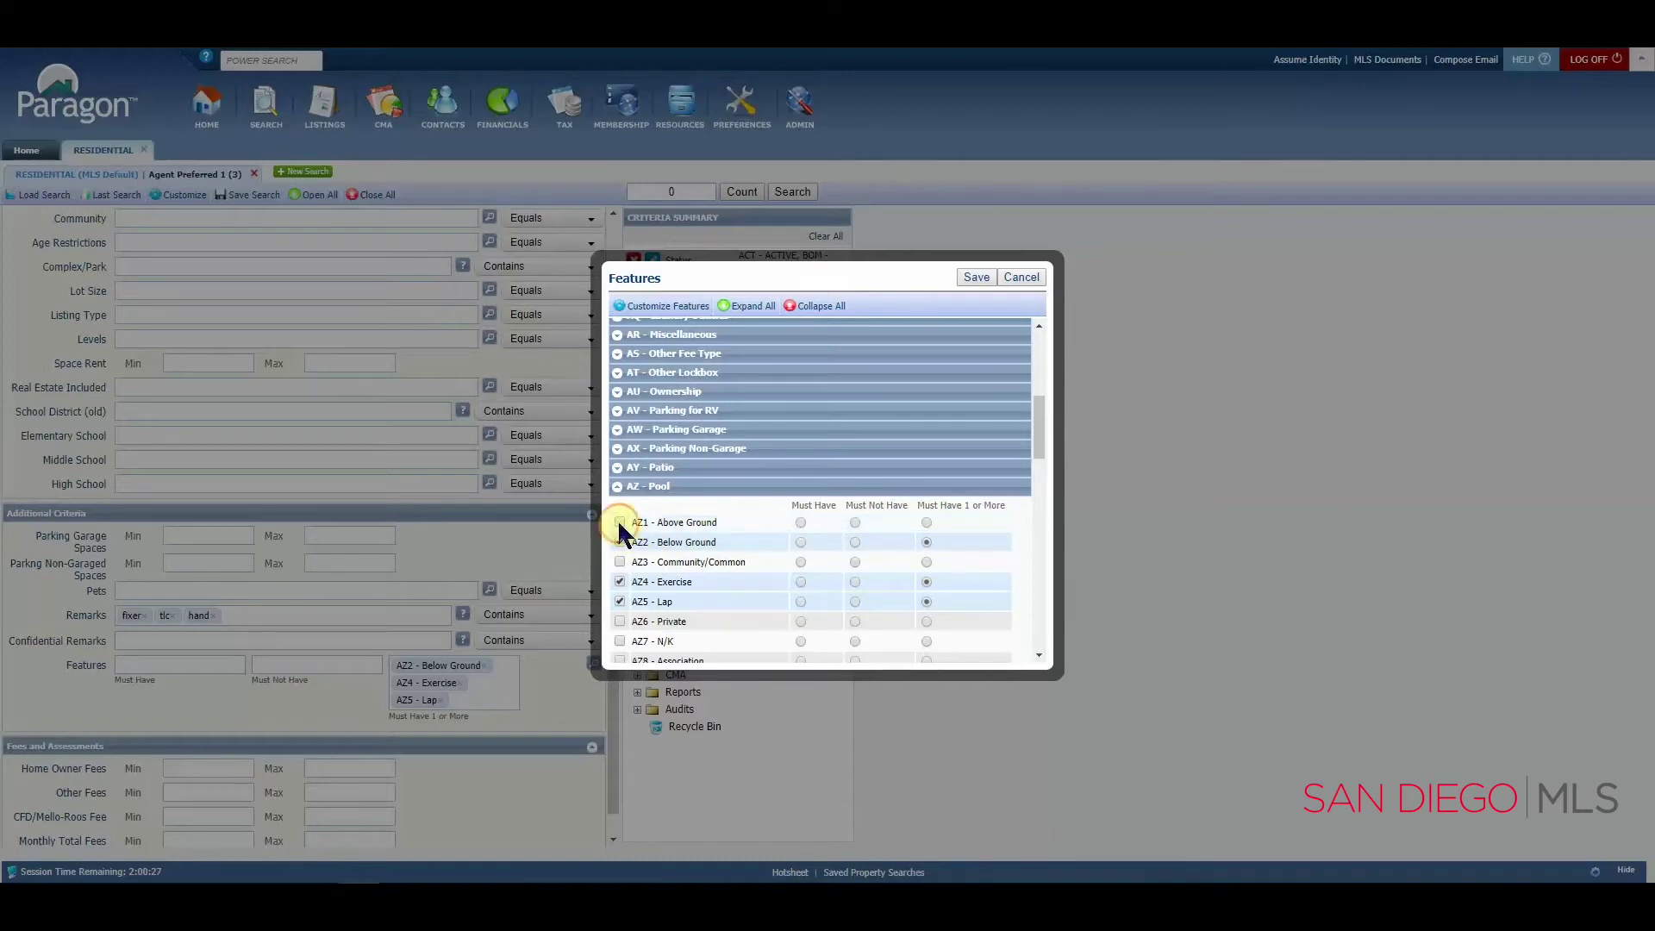
pyautogui.click(975, 277)
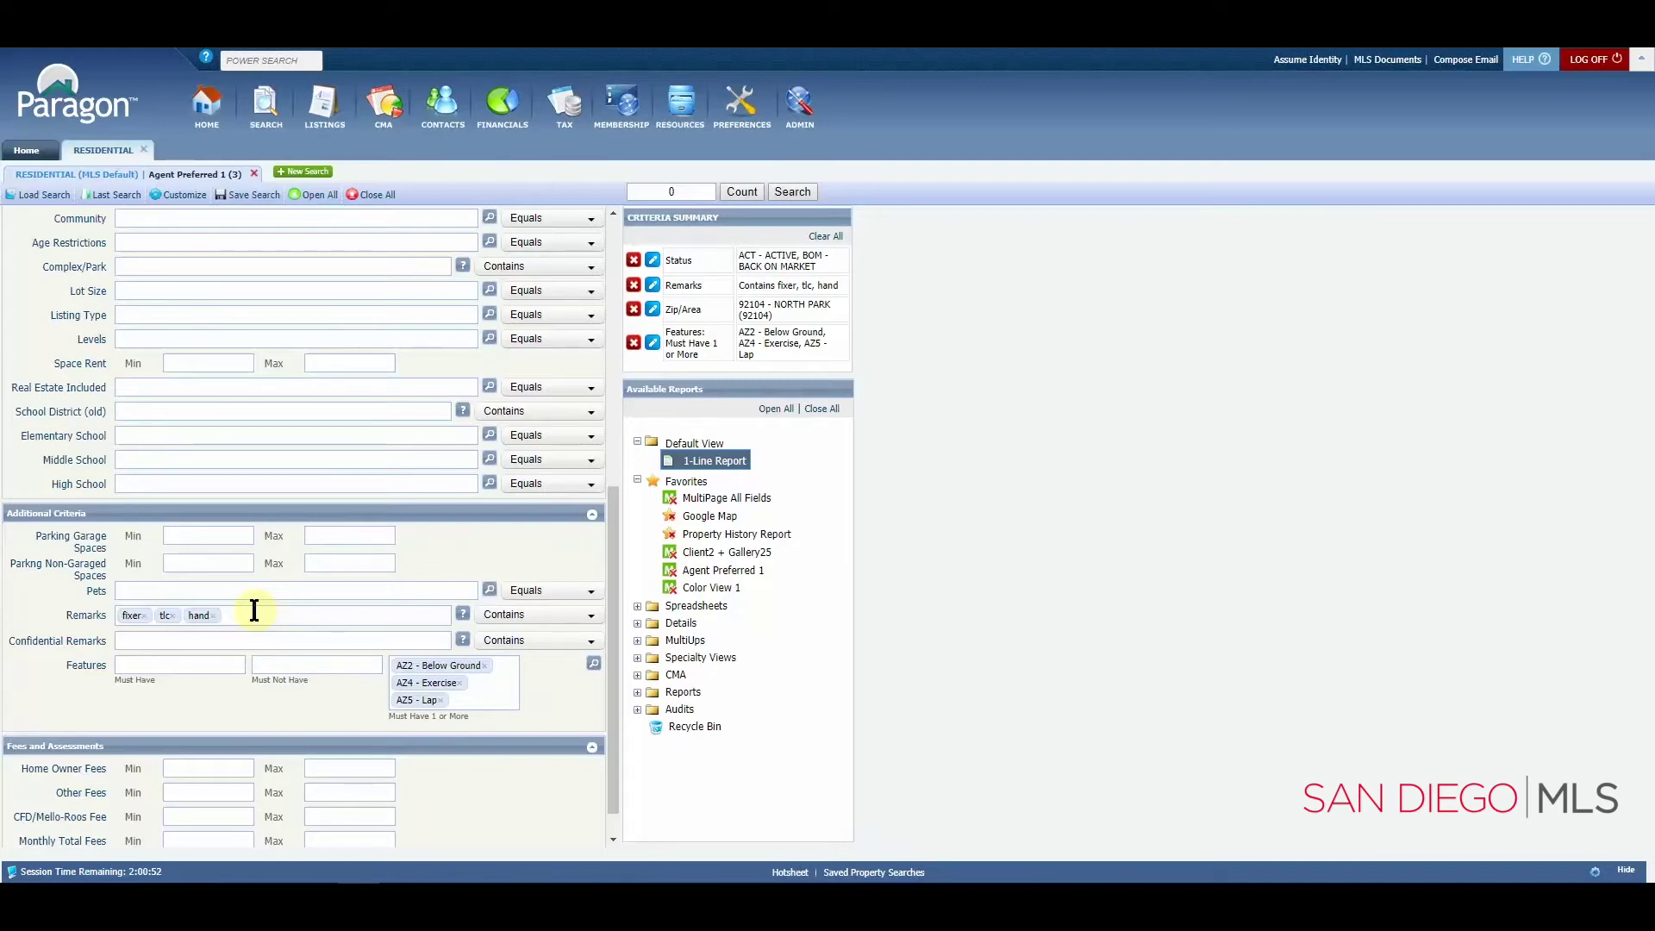
# Step: Remove the fixer, tlc and hand Remarks tags and search, returning one $489,000 listing in 92104
pyautogui.press('BackSpace')
pyautogui.press('BackSpace')
pyautogui.press('BackSpace')
pyautogui.press('BackSpace')
pyautogui.press('BackSpace')
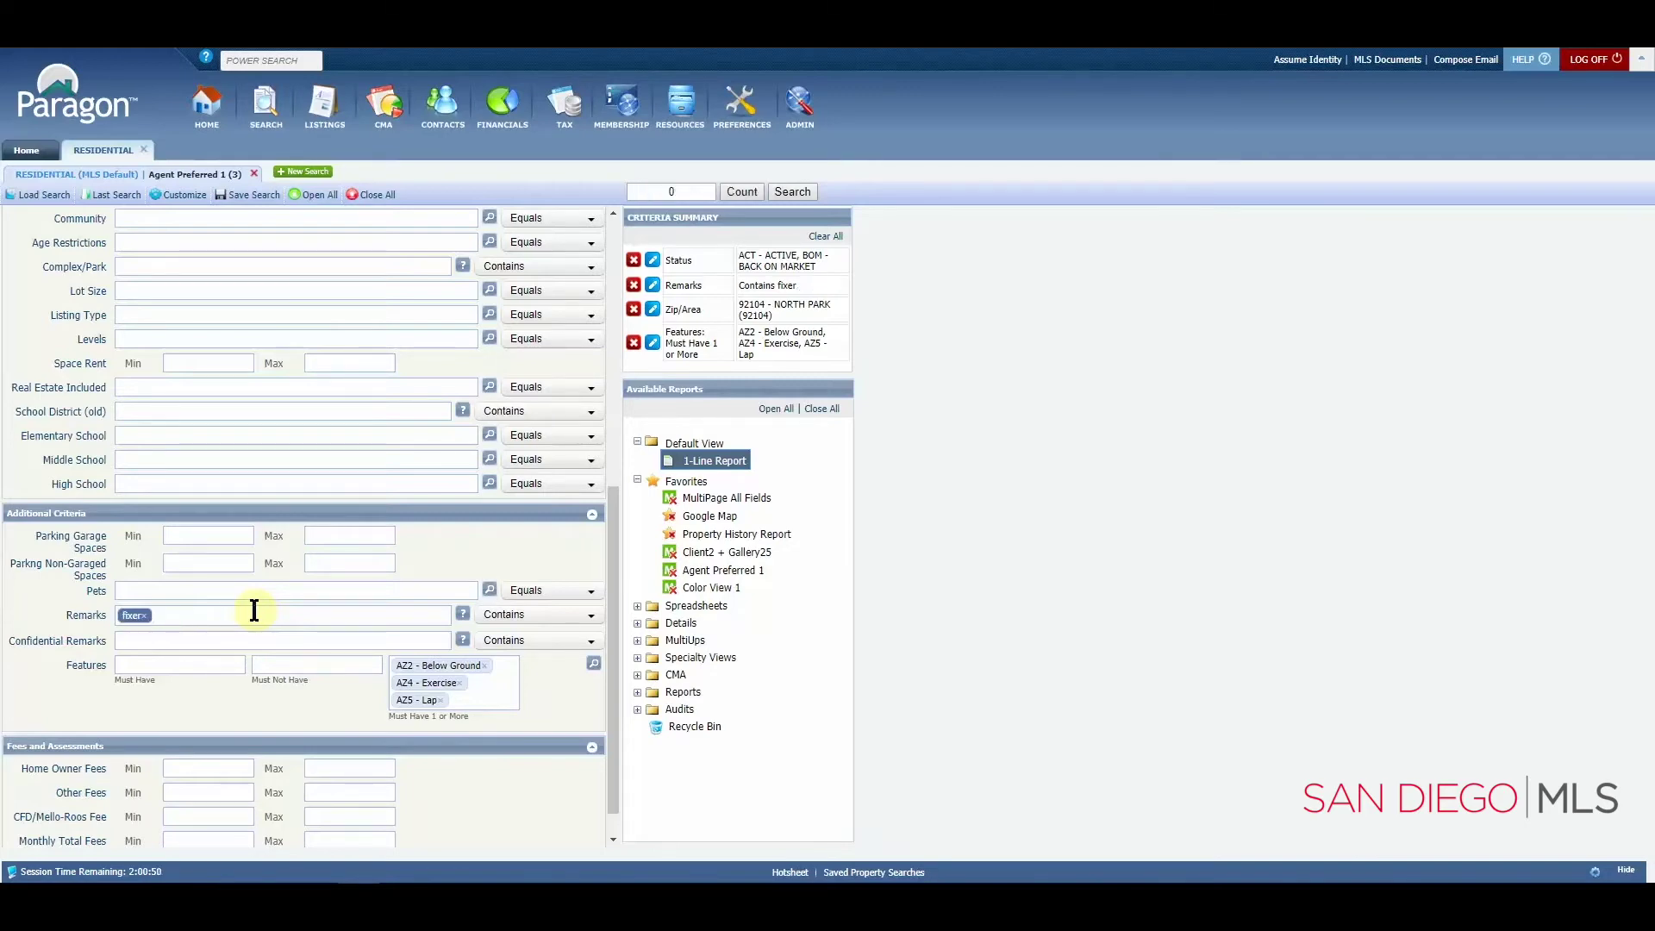
pyautogui.press('BackSpace')
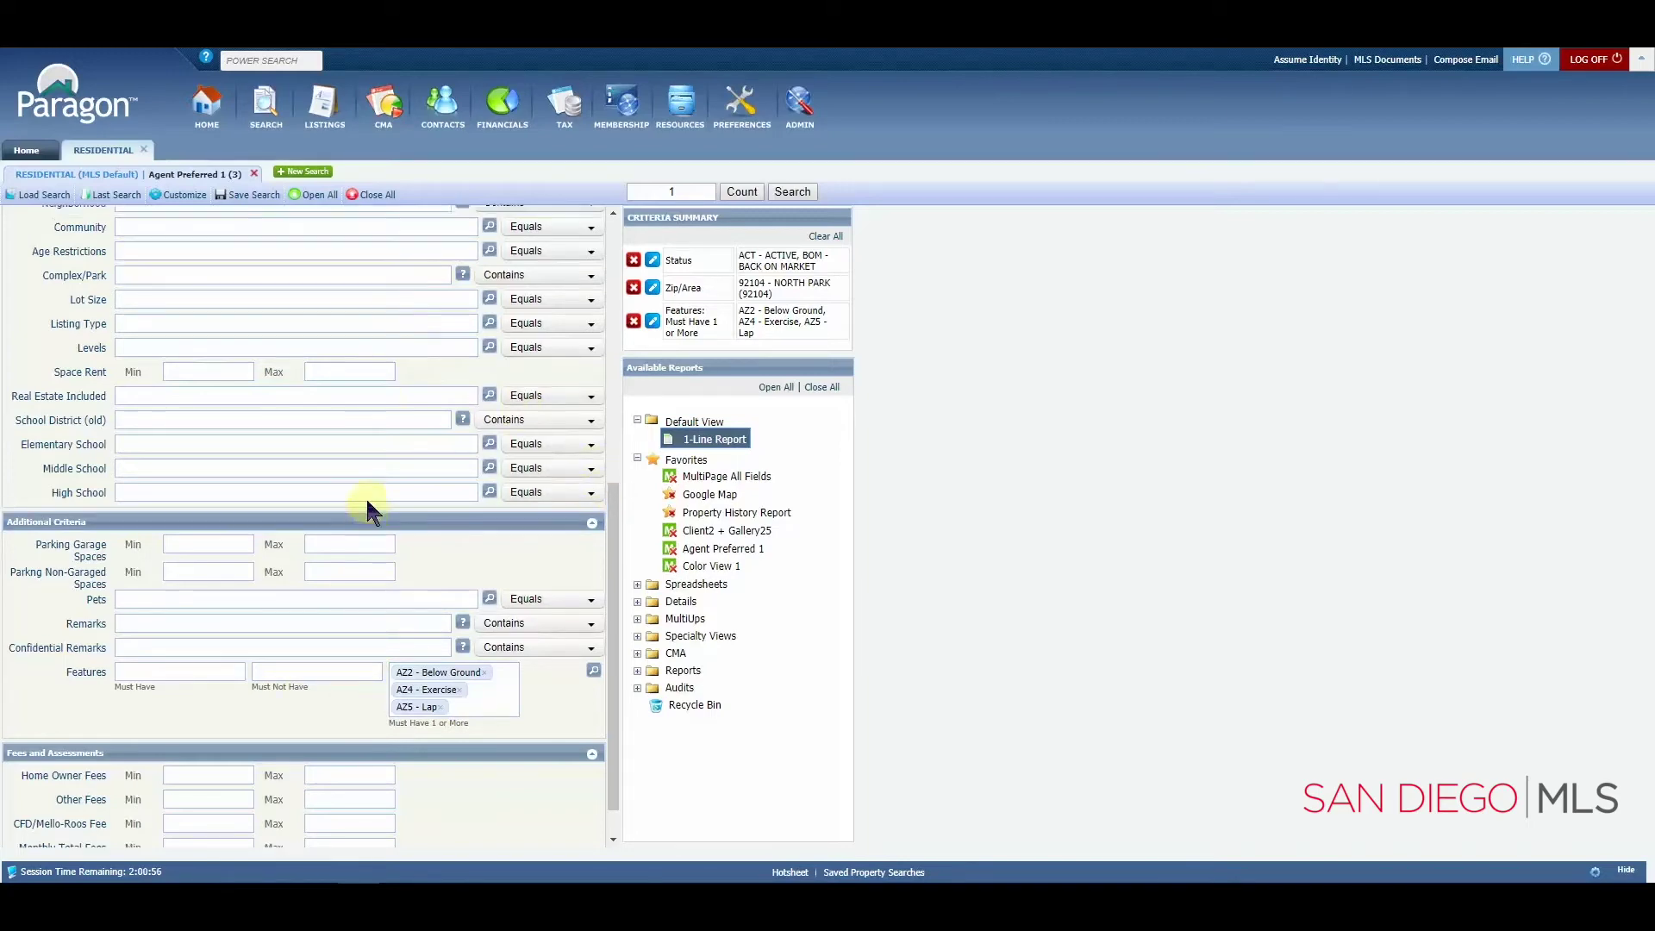
pyautogui.scroll(1, 366, 498)
pyautogui.scroll(4, 470, 610)
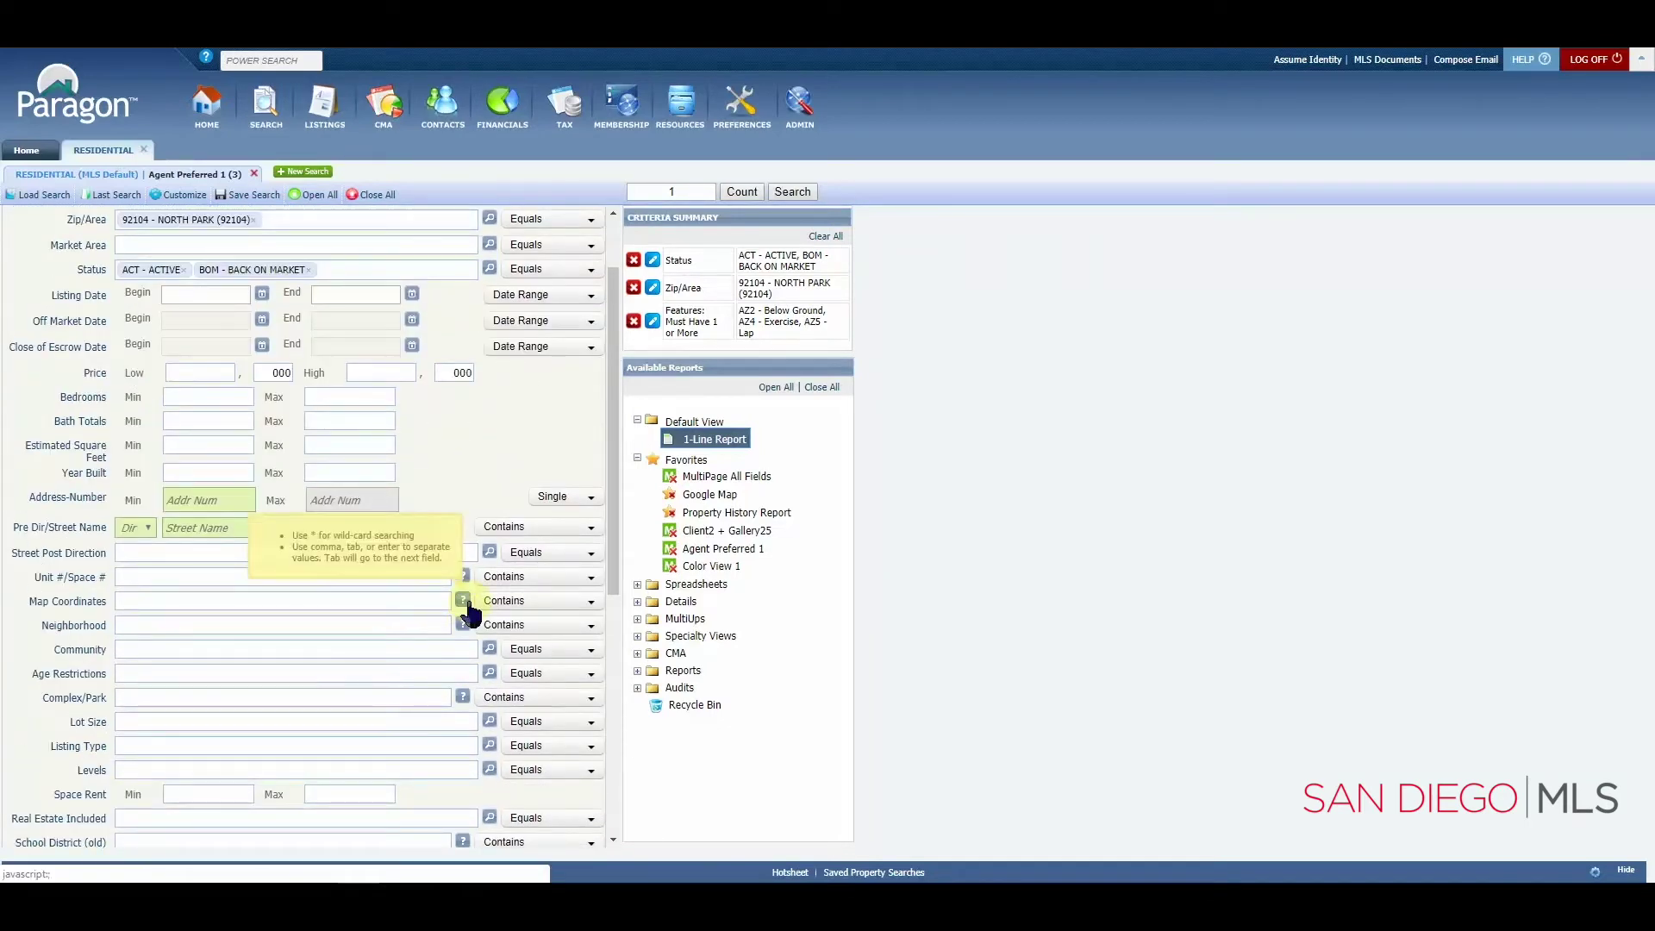
pyautogui.scroll(-4, 470, 609)
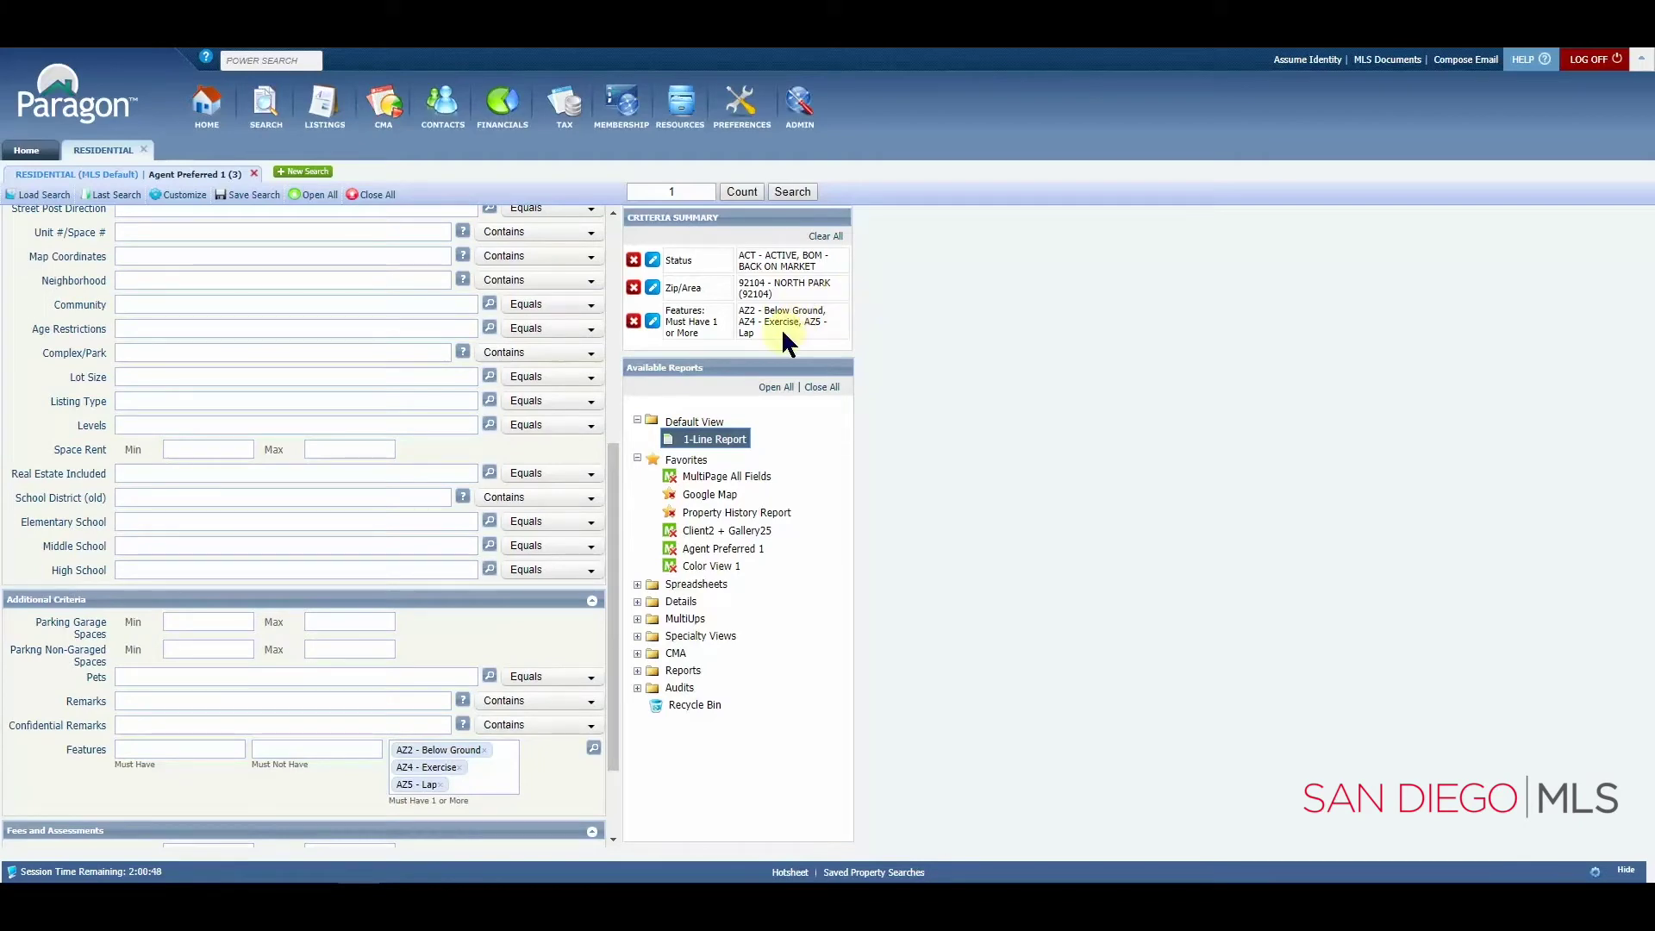
pyautogui.click(791, 191)
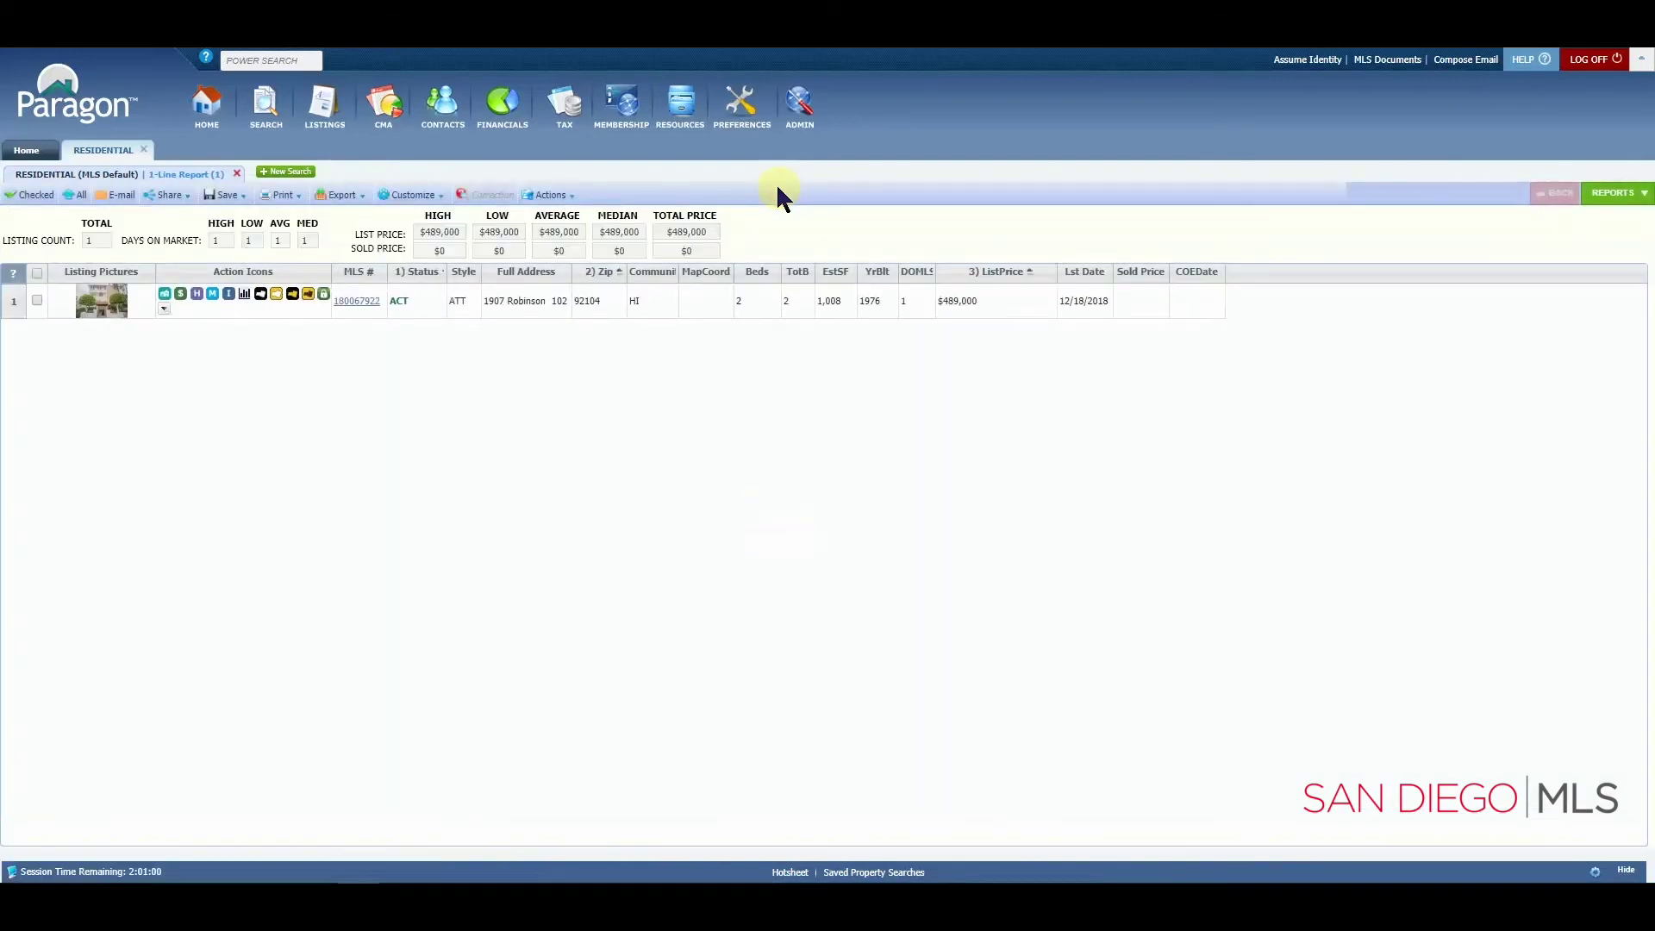
# Step: Open the Agent Preferred report for the $489,000 North Park listing from its MLS # link
pyautogui.click(358, 302)
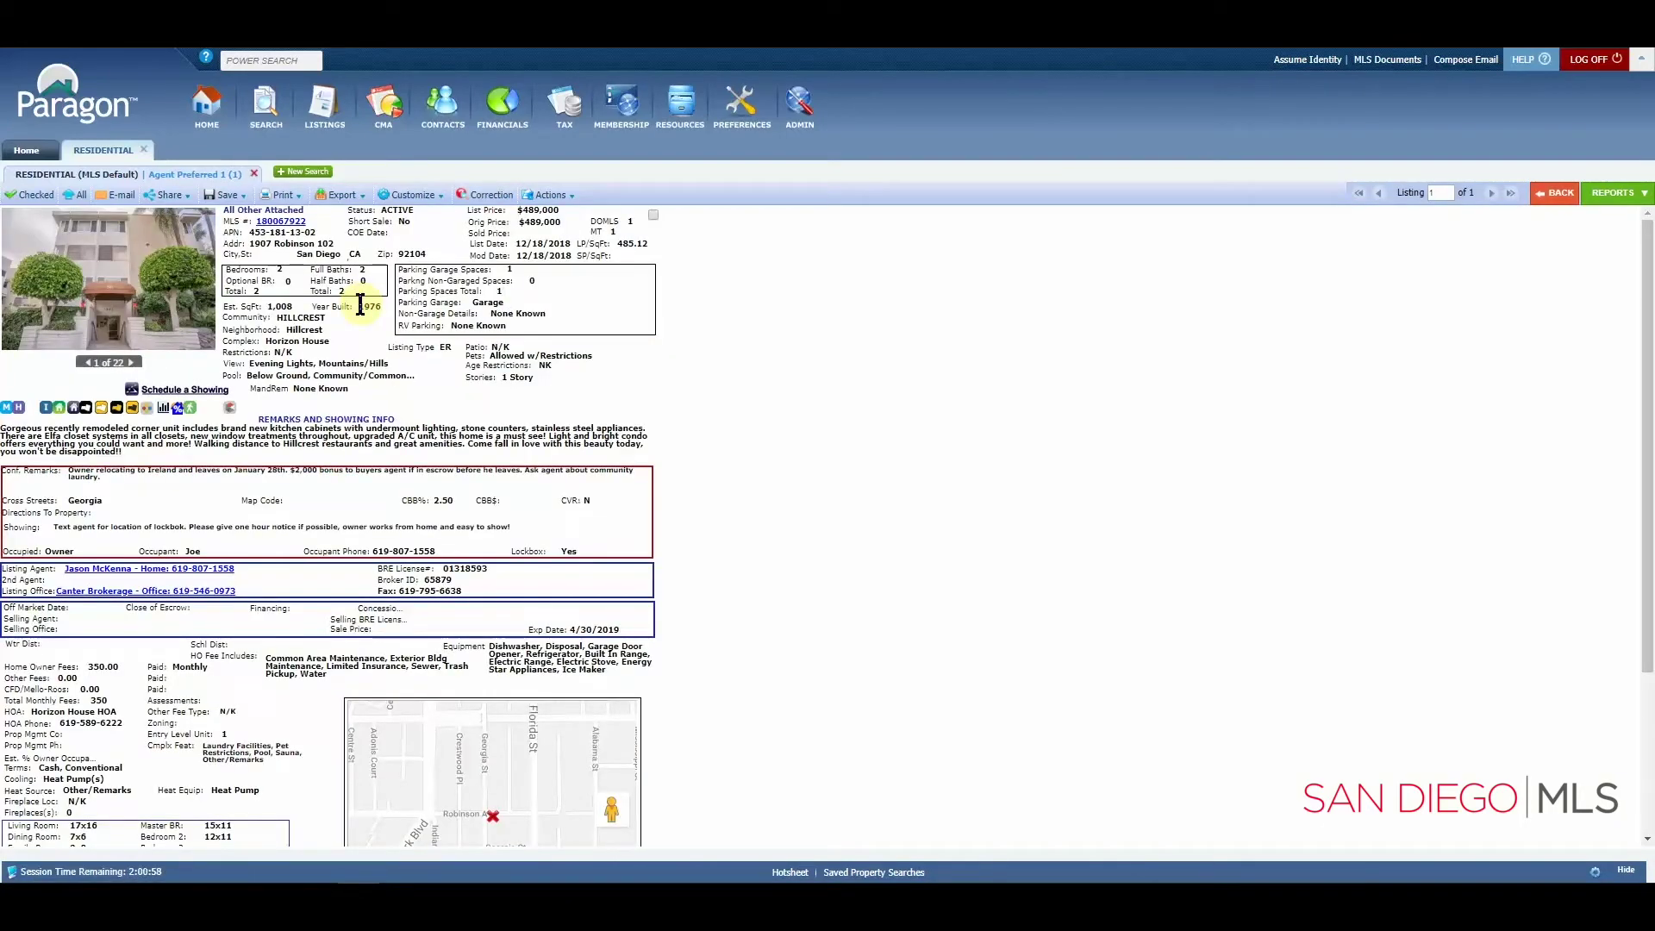
pyautogui.rightClick(361, 306)
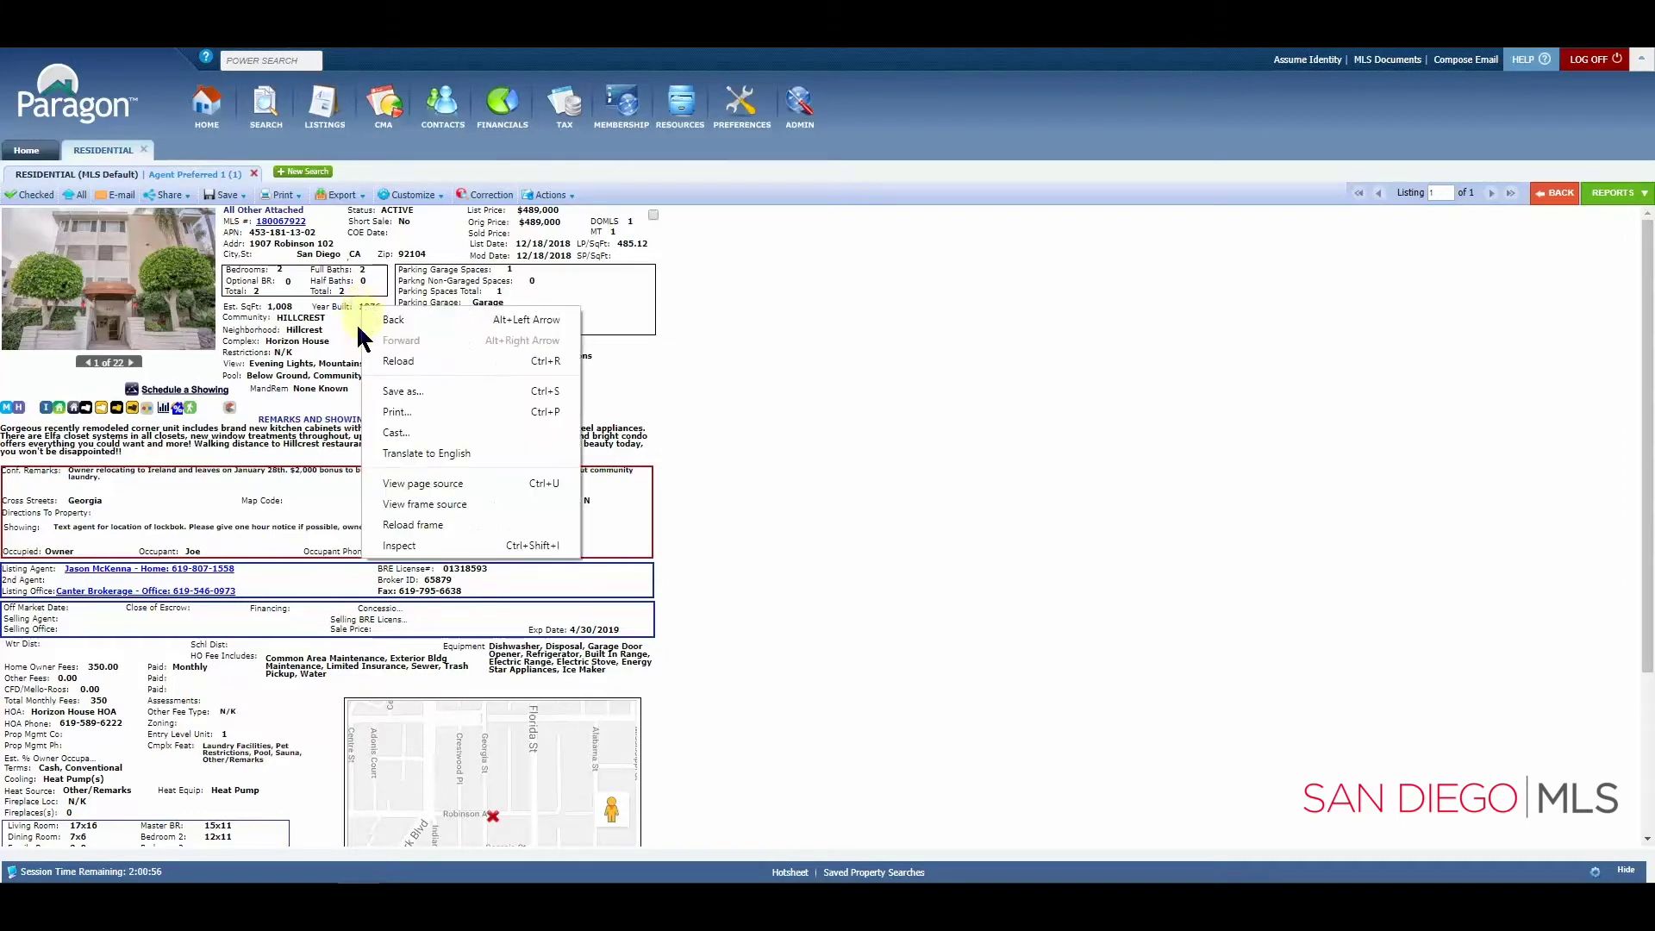
pyautogui.click(349, 357)
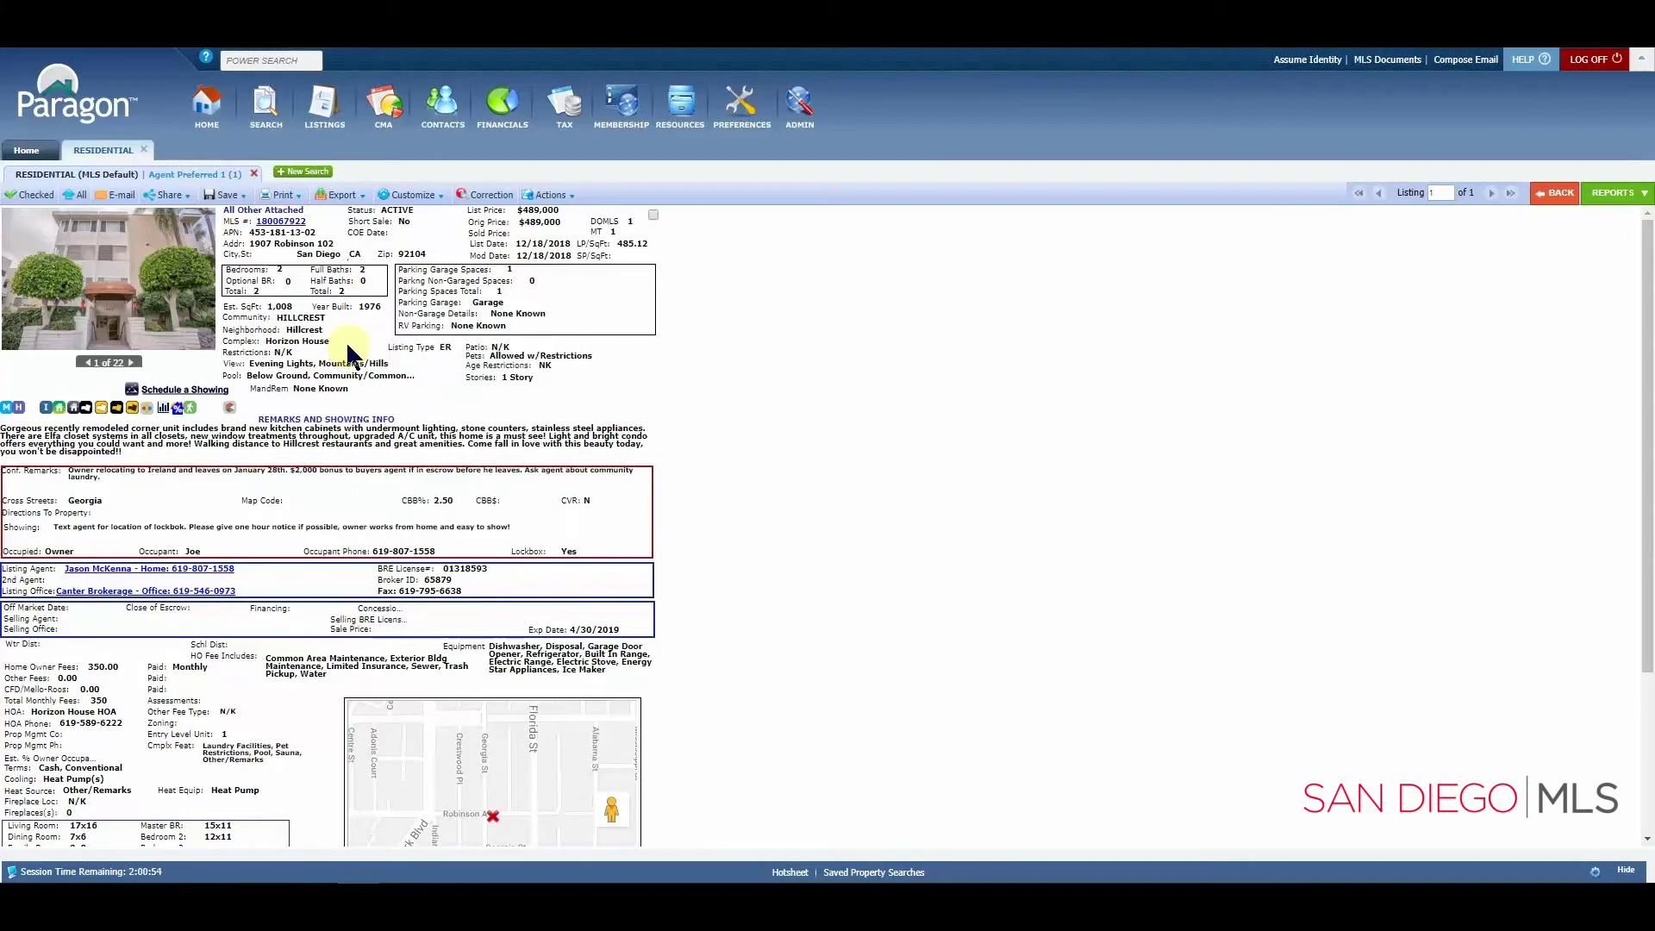